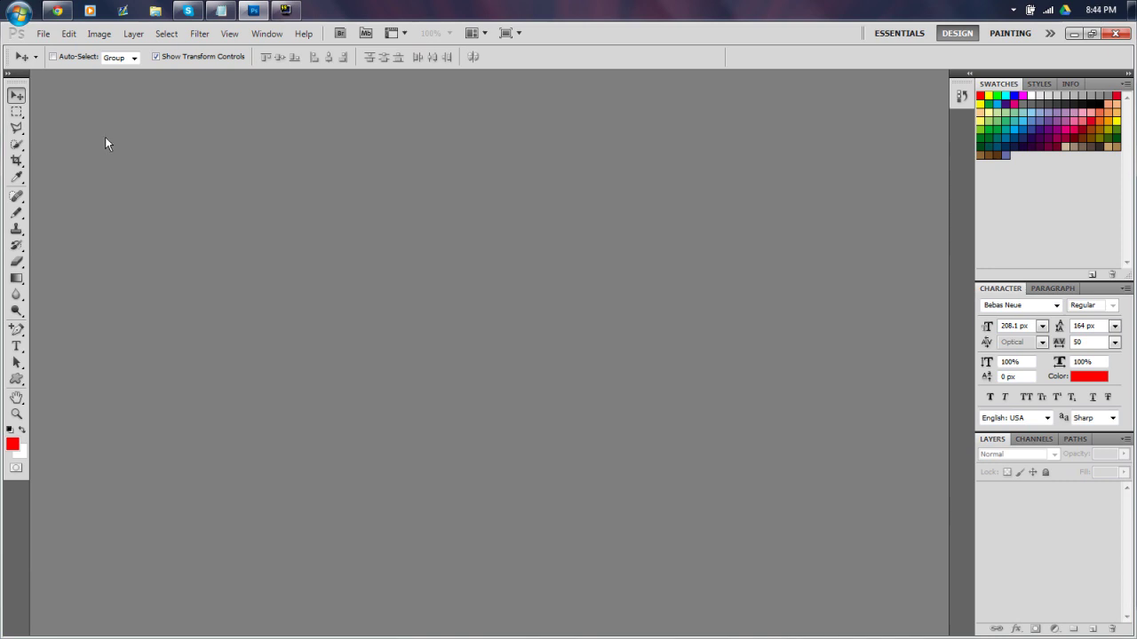
# Create a new 1280×720 document from the Film & Video HDV/HDTV 720p/29.97 preset
pyautogui.click(40, 40)
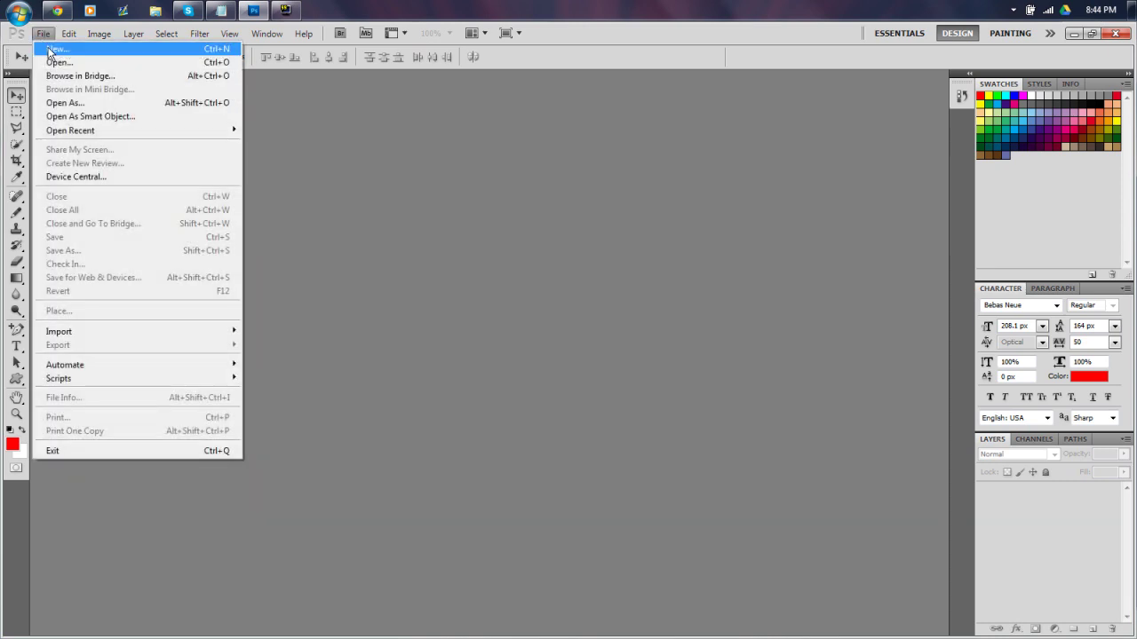
pyautogui.click(45, 48)
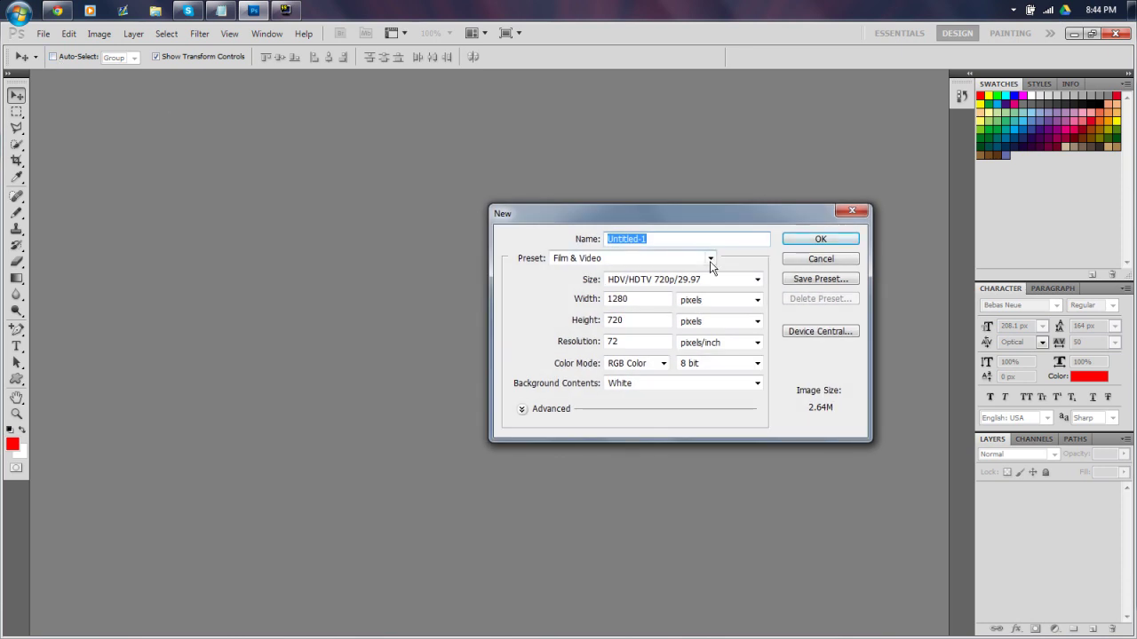
pyautogui.click(710, 259)
pyautogui.click(565, 375)
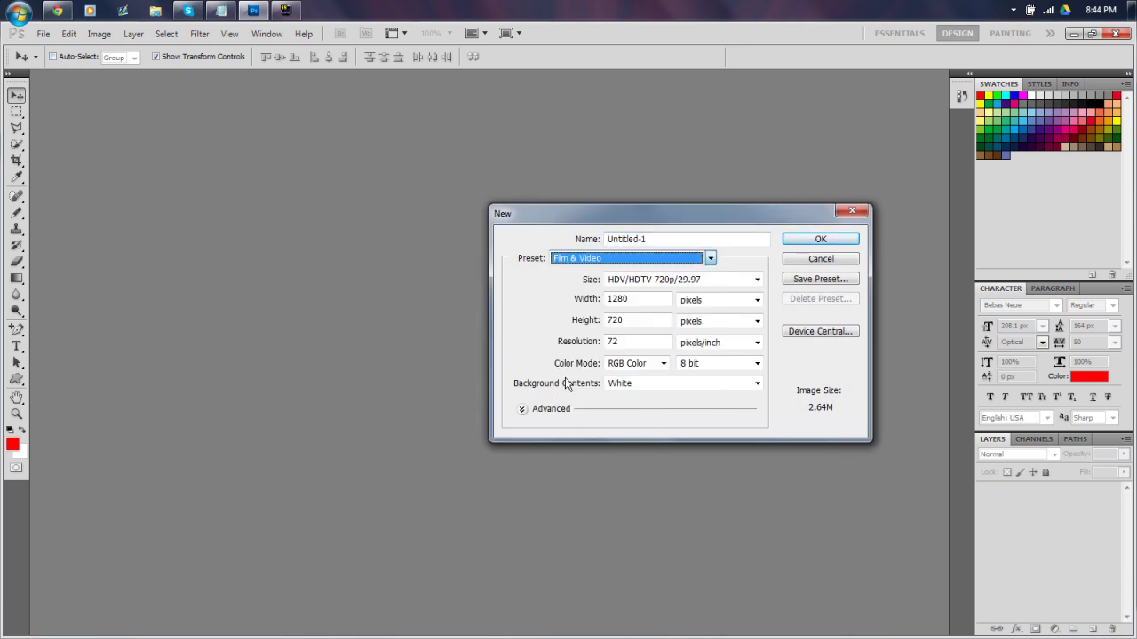
pyautogui.click(757, 280)
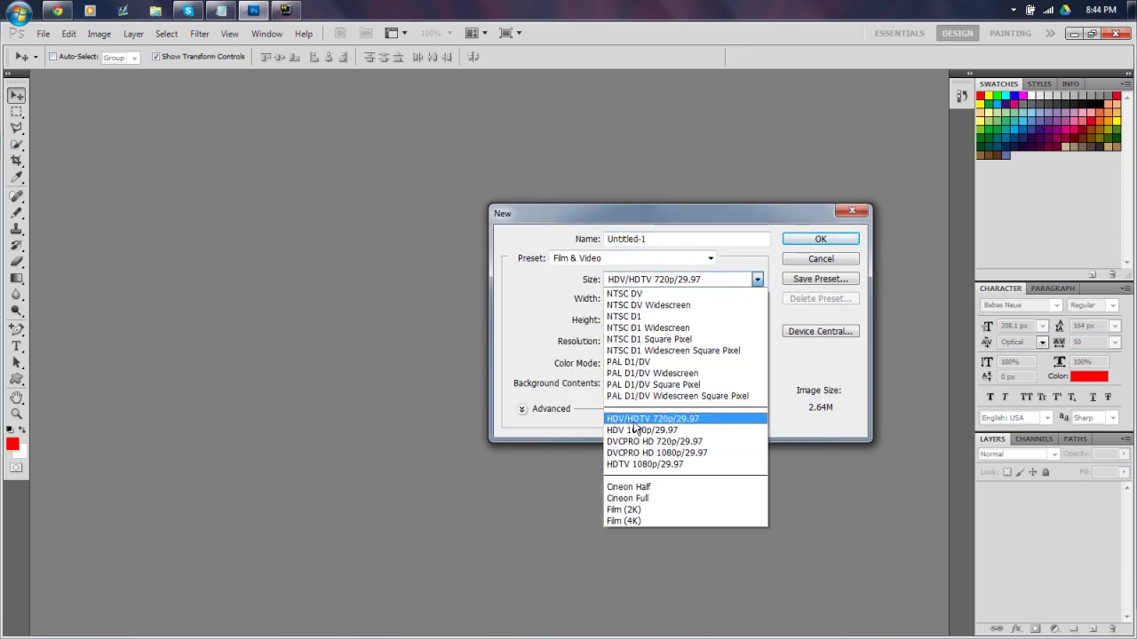
pyautogui.click(647, 419)
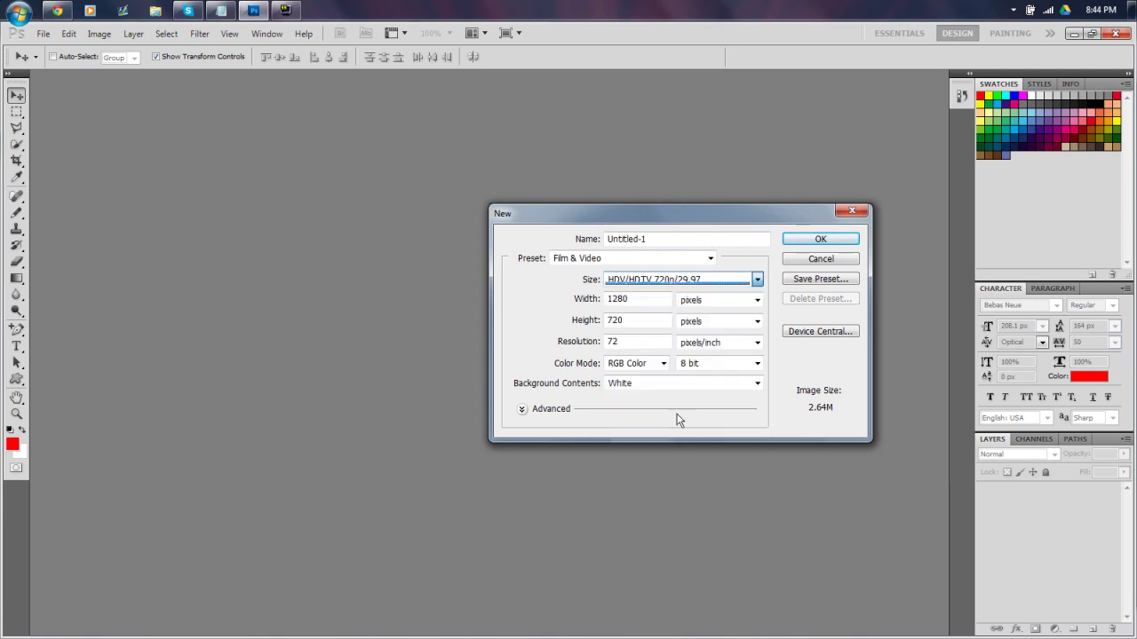
pyautogui.click(820, 239)
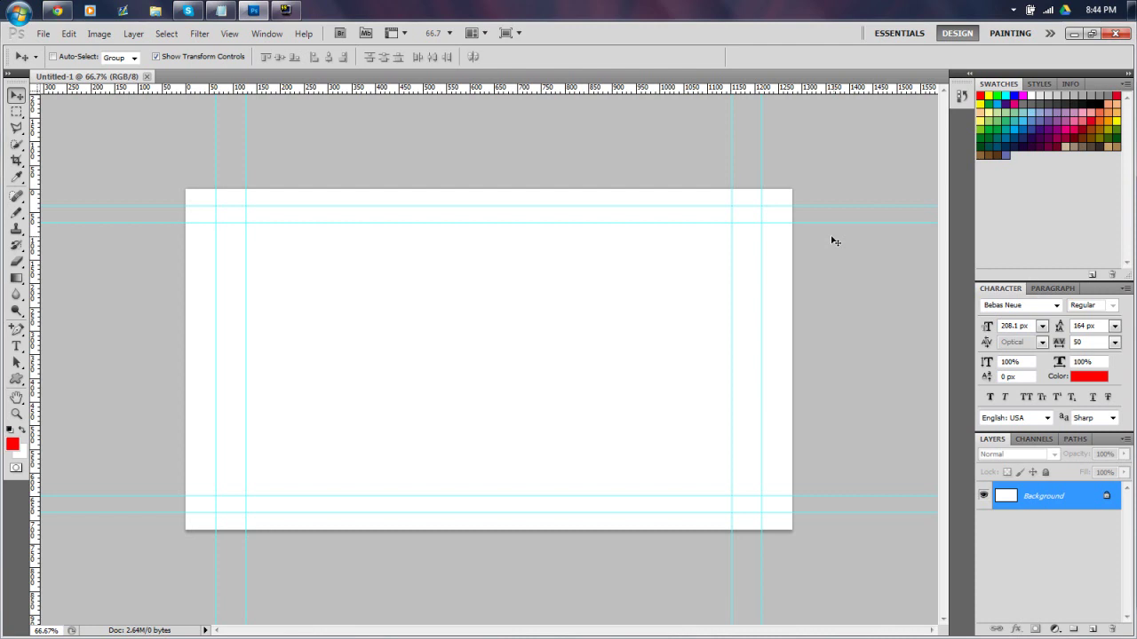
# Draw a paragraph text box and type 'HOW TO MAKE A THUMBNAIL IN PHOTOSHOP!!'
pyautogui.click(16, 346)
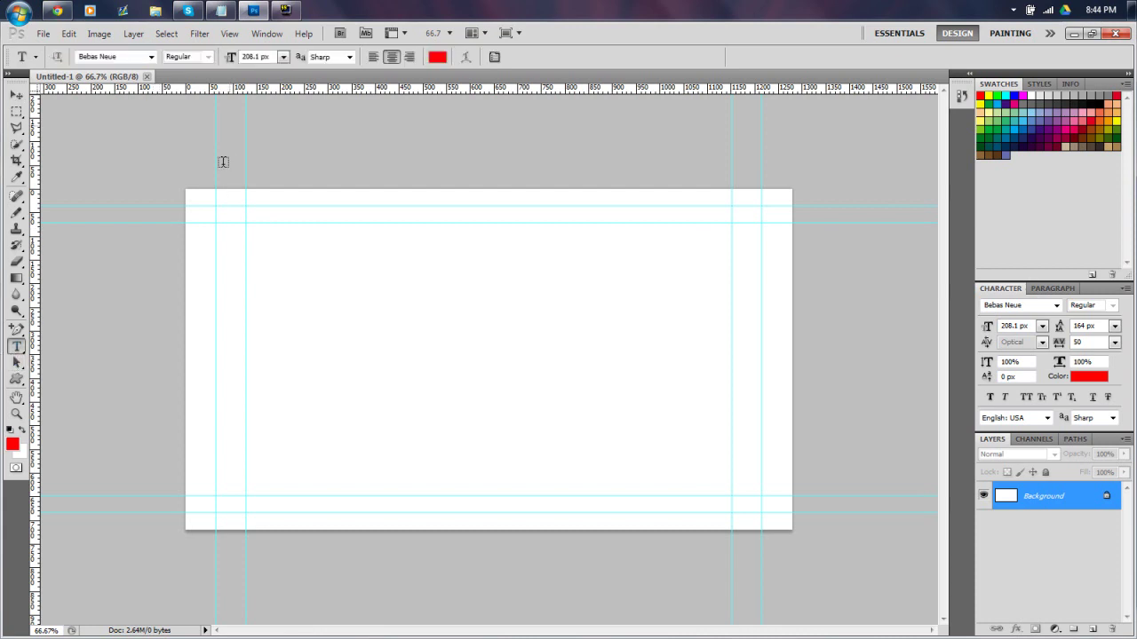
pyautogui.moveTo(186, 206); pyautogui.dragTo(789, 503)
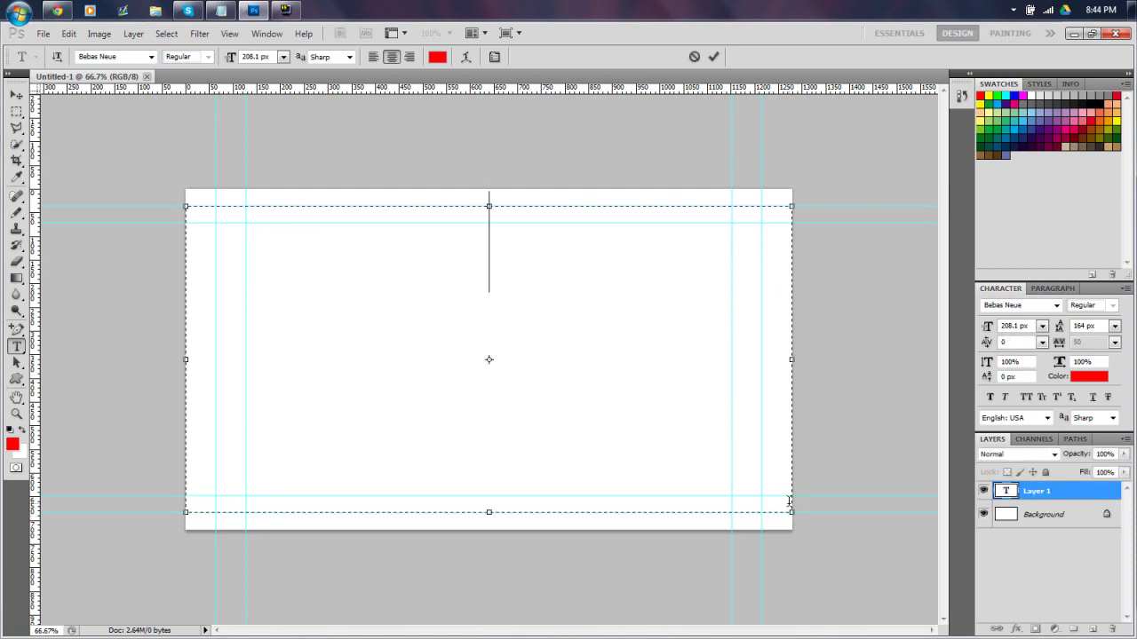
pyautogui.write('HOW TO ')
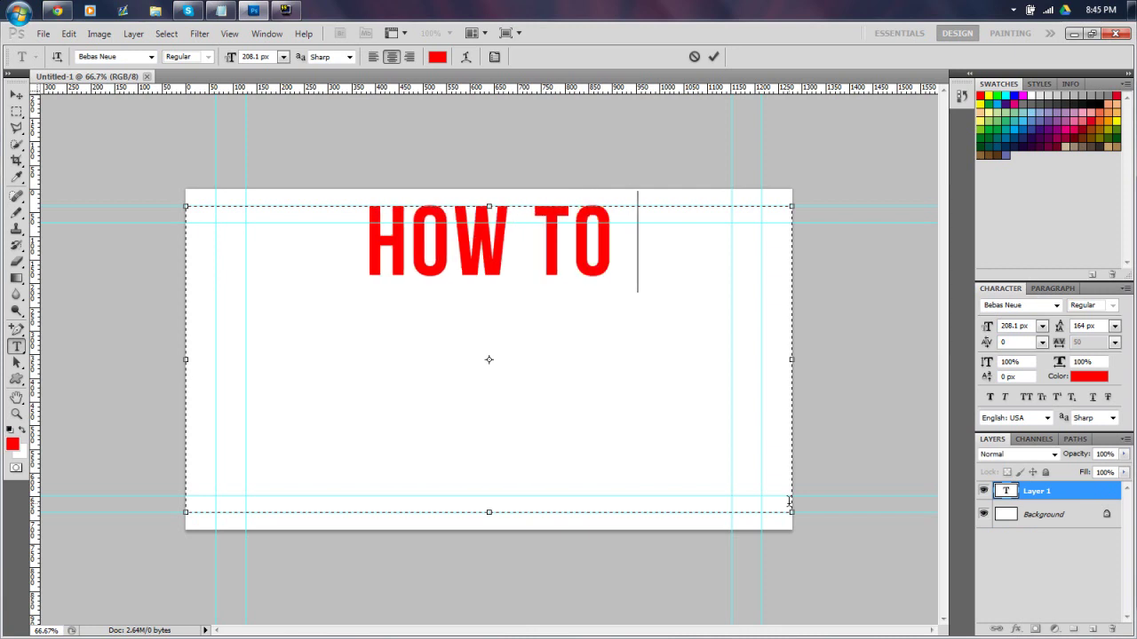
pyautogui.write('MAKE A THU')
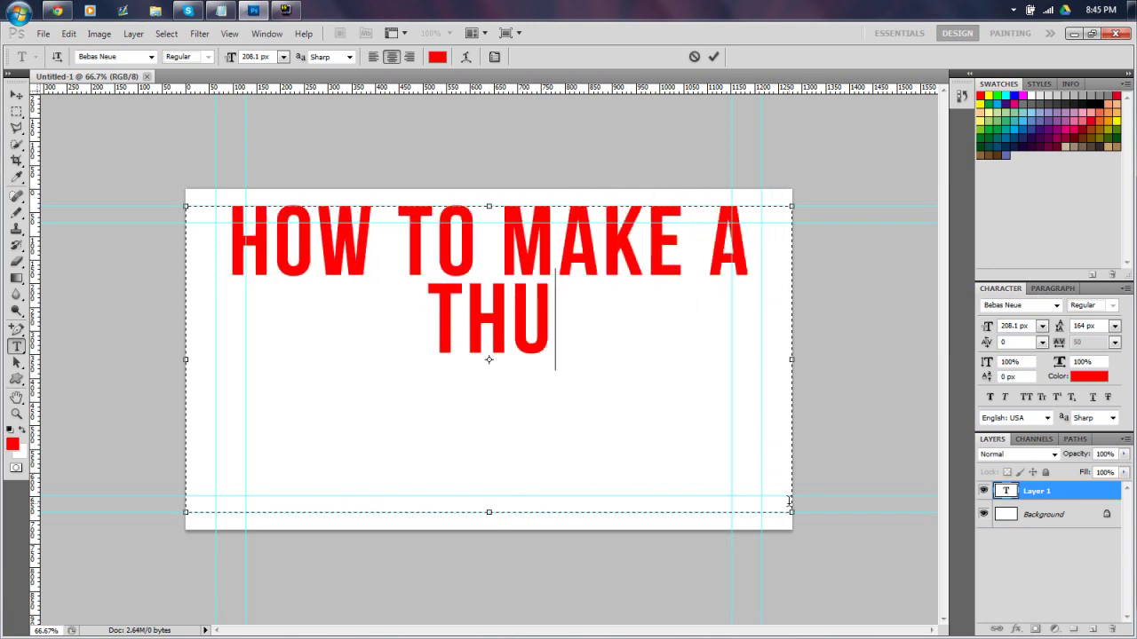
pyautogui.write('MBNAIL IN ')
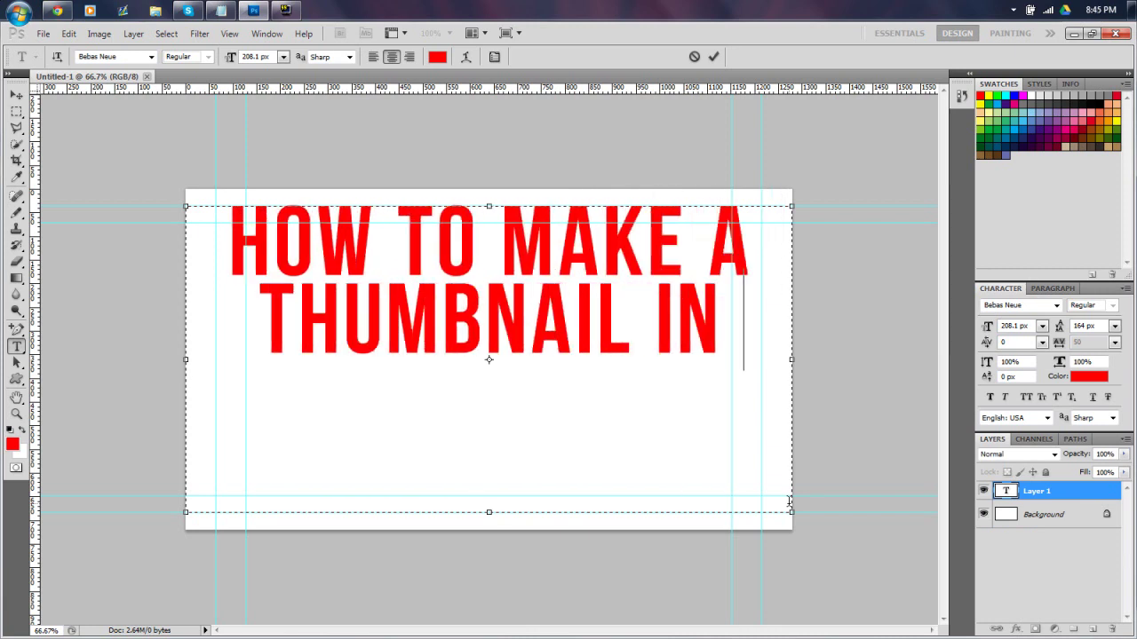
pyautogui.write('PHOTOSHOP!1')
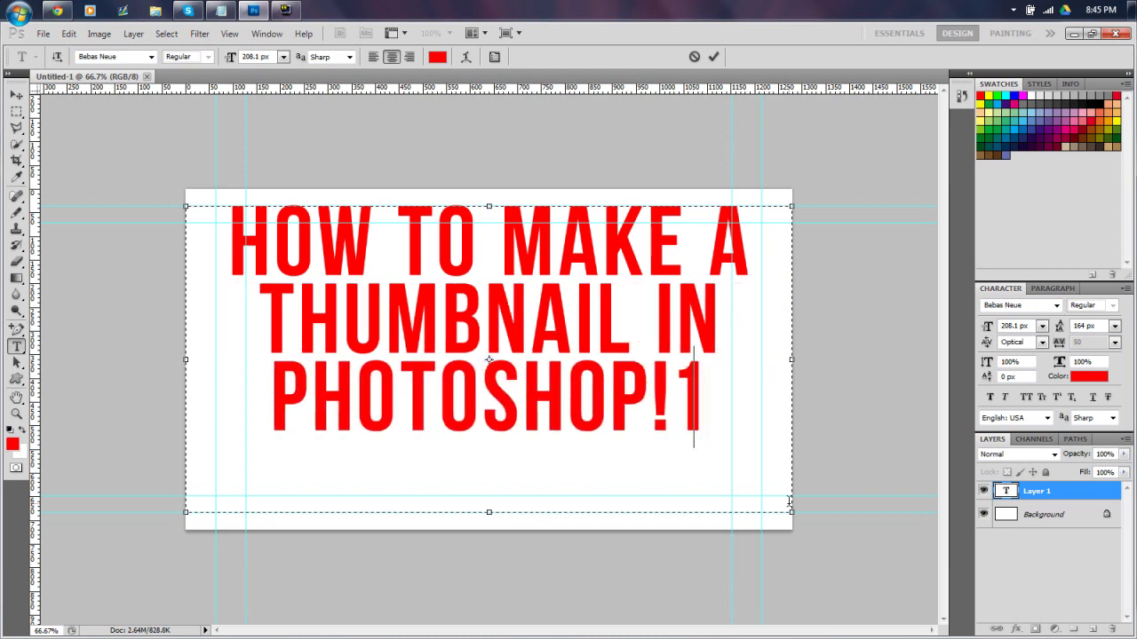
pyautogui.press('BackSpace')
pyautogui.write('!')
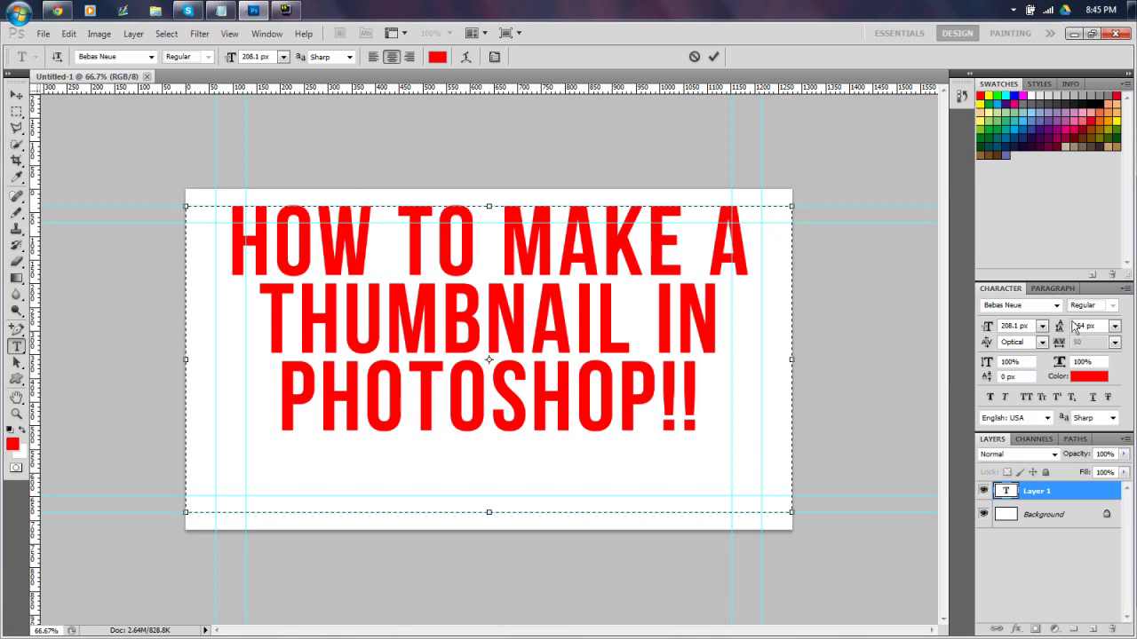
# Set the title to 242.1 px font size with 191 px leading and commit it
pyautogui.moveTo(704, 417); pyautogui.dragTo(936, 291)
pyautogui.press('Up')
pyautogui.press('Up')
pyautogui.press('Up')
pyautogui.press('Up')
pyautogui.press('Up')
pyautogui.press('Up')
pyautogui.press('Up')
pyautogui.press('Up')
pyautogui.press('Up')
pyautogui.press('Up')
pyautogui.press('Up')
pyautogui.press('Up')
pyautogui.press('Up')
pyautogui.press('Up')
pyautogui.press('Up')
pyautogui.press('Up')
pyautogui.press('Up')
pyautogui.press('Up')
pyautogui.press('Up')
pyautogui.press('Up')
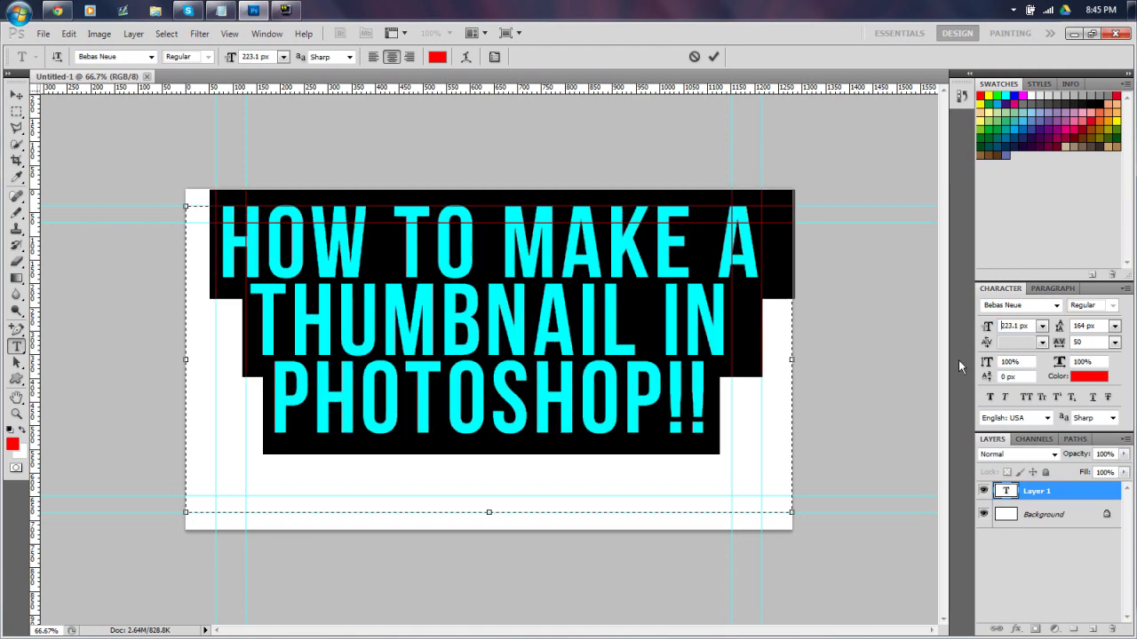
pyautogui.press('Up')
pyautogui.press('Up')
pyautogui.press('Up')
pyautogui.press('Up')
pyautogui.press('Up')
pyautogui.press('Up')
pyautogui.press('Up')
pyautogui.press('Up')
pyautogui.press('Up')
pyautogui.press('Up')
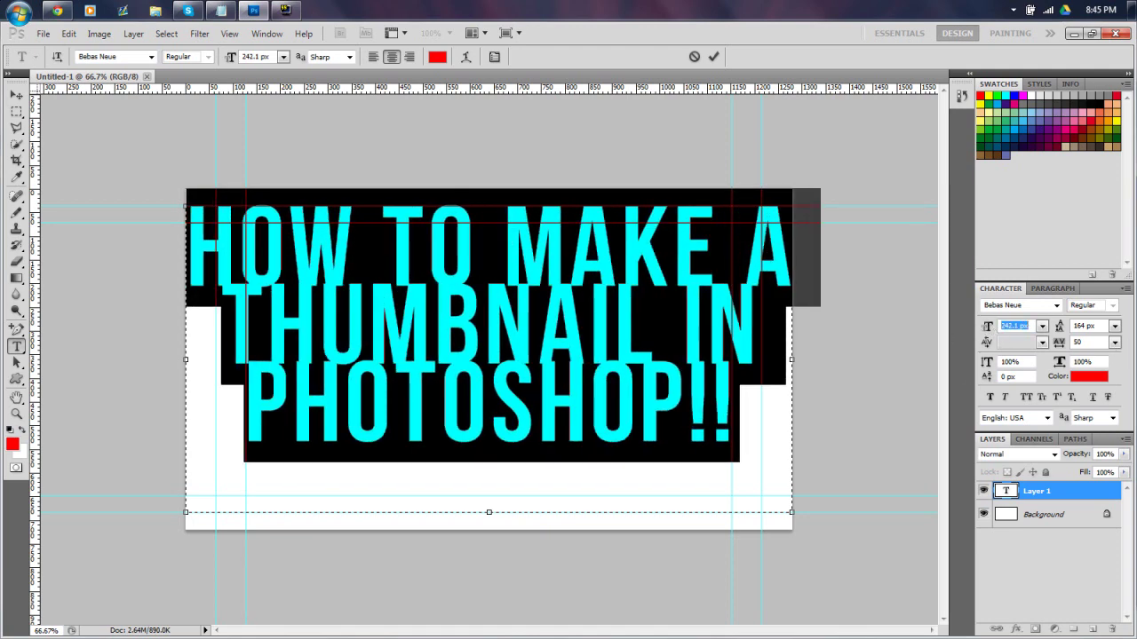
pyautogui.press('Tab')
pyautogui.press('Up')
pyautogui.press('Up')
pyautogui.press('Up')
pyautogui.press('Up')
pyautogui.press('Up')
pyautogui.press('Up')
pyautogui.press('Up')
pyautogui.press('Up')
pyautogui.press('Up')
pyautogui.press('Up')
pyautogui.press('Up')
pyautogui.press('Up')
pyautogui.press('Up')
pyautogui.press('Up')
pyautogui.press('Up')
pyautogui.press('Up')
pyautogui.press('Up')
pyautogui.press('Up')
pyautogui.press('Up')
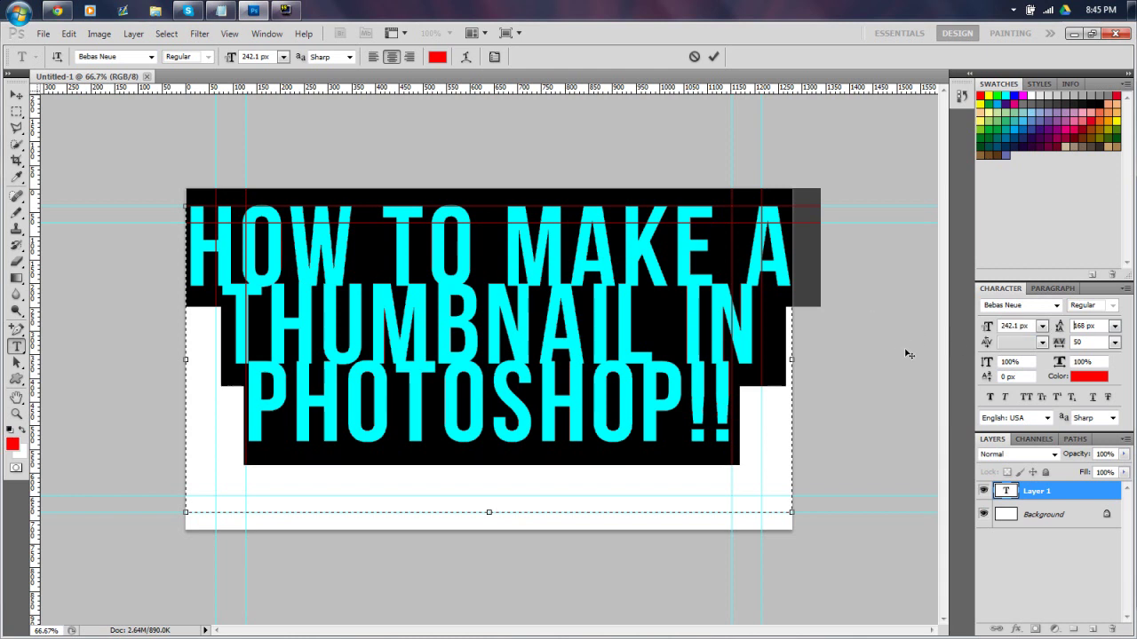
pyautogui.press('Up')
pyautogui.press('Up')
pyautogui.press('Up')
pyautogui.press('Up')
pyautogui.press('Up')
pyautogui.press('Up')
pyautogui.press('Up')
pyautogui.press('Up')
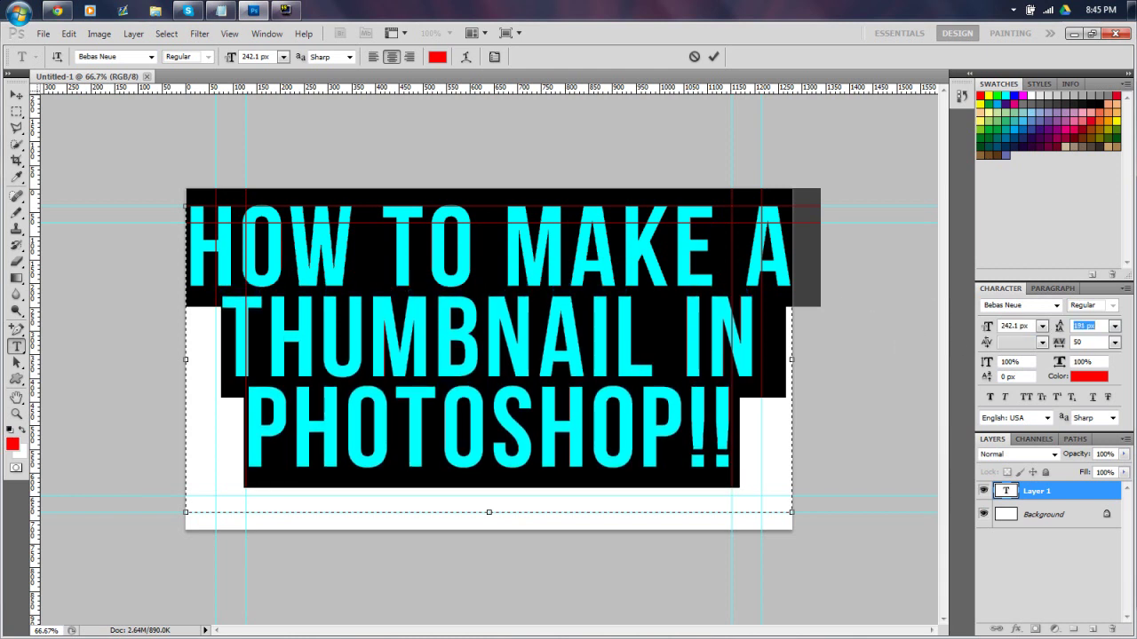
pyautogui.click(16, 97)
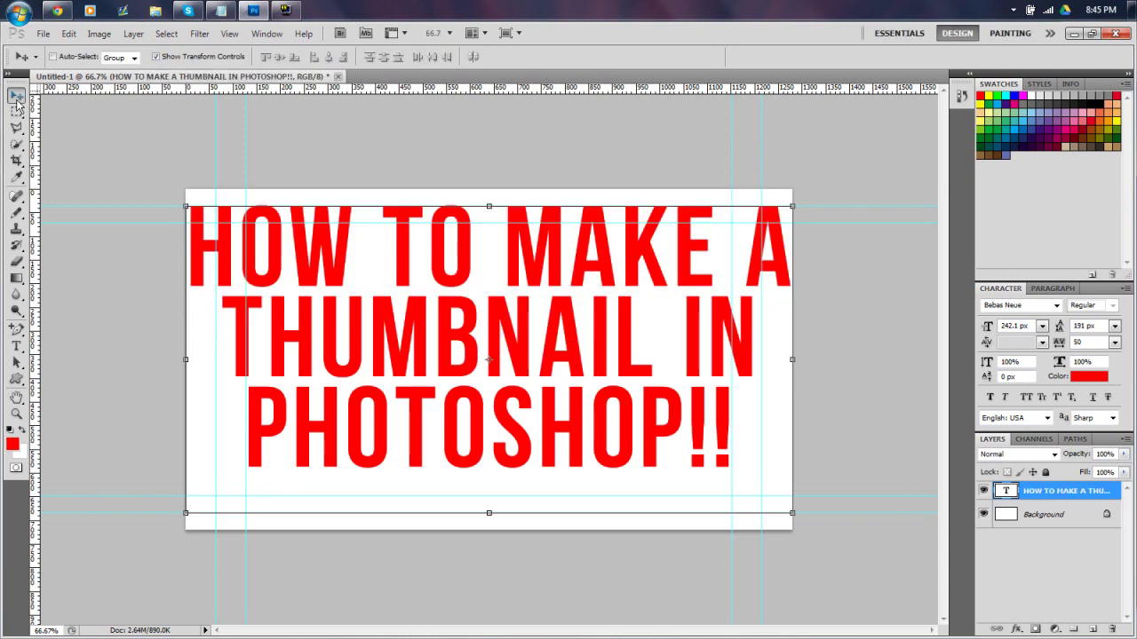
# Nudge the title layer three pixels lower on the canvas
pyautogui.press('Down')
pyautogui.press('Down')
pyautogui.press('Down')
pyautogui.press('Down')
pyautogui.press('Down')
pyautogui.press('Down')
pyautogui.press('Down')
pyautogui.press('Down')
pyautogui.press('Down')
pyautogui.press('Down')
pyautogui.press('Down')
pyautogui.press('Down')
pyautogui.press('Down')
pyautogui.press('Down')
pyautogui.press('Down')
pyautogui.press('Down')
pyautogui.press('Down')
pyautogui.press('Down')
pyautogui.press('Down')
pyautogui.press('Down')
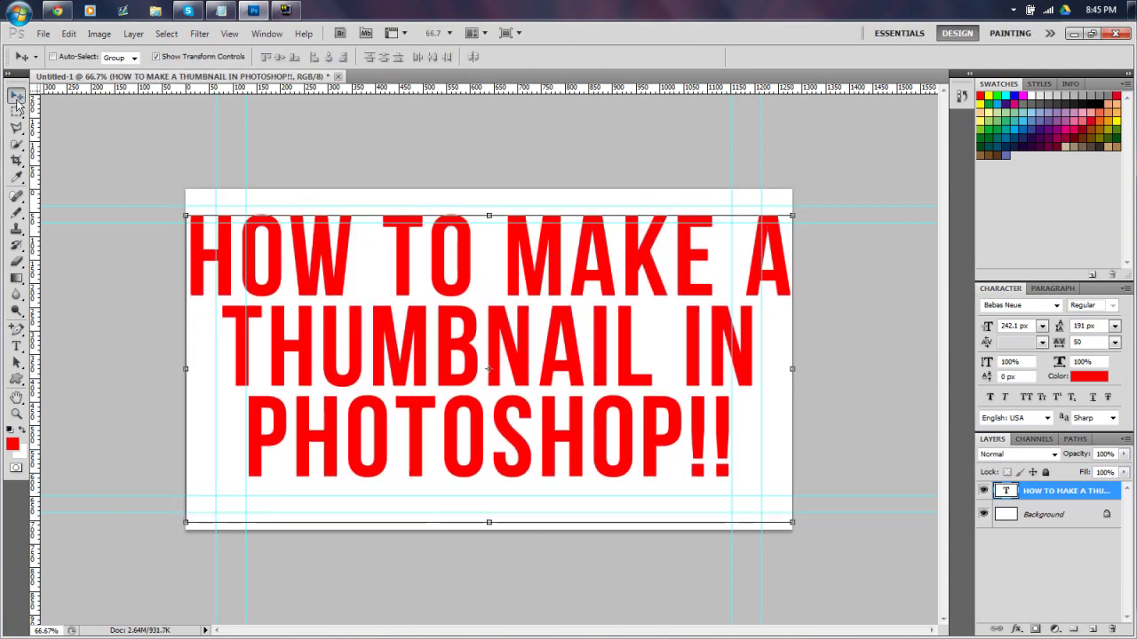
pyautogui.press('Down')
pyautogui.press('Down')
pyautogui.press('Down')
pyautogui.press('Down')
pyautogui.press('Down')
pyautogui.press('Down')
pyautogui.press('Down')
pyautogui.press('Down')
pyautogui.press('Down')
pyautogui.press('Down')
pyautogui.press('Down')
pyautogui.press('Down')
pyautogui.press('Down')
pyautogui.press('Down')
pyautogui.press('Down')
pyautogui.press('Down')
pyautogui.press('Down')
pyautogui.press('Down')
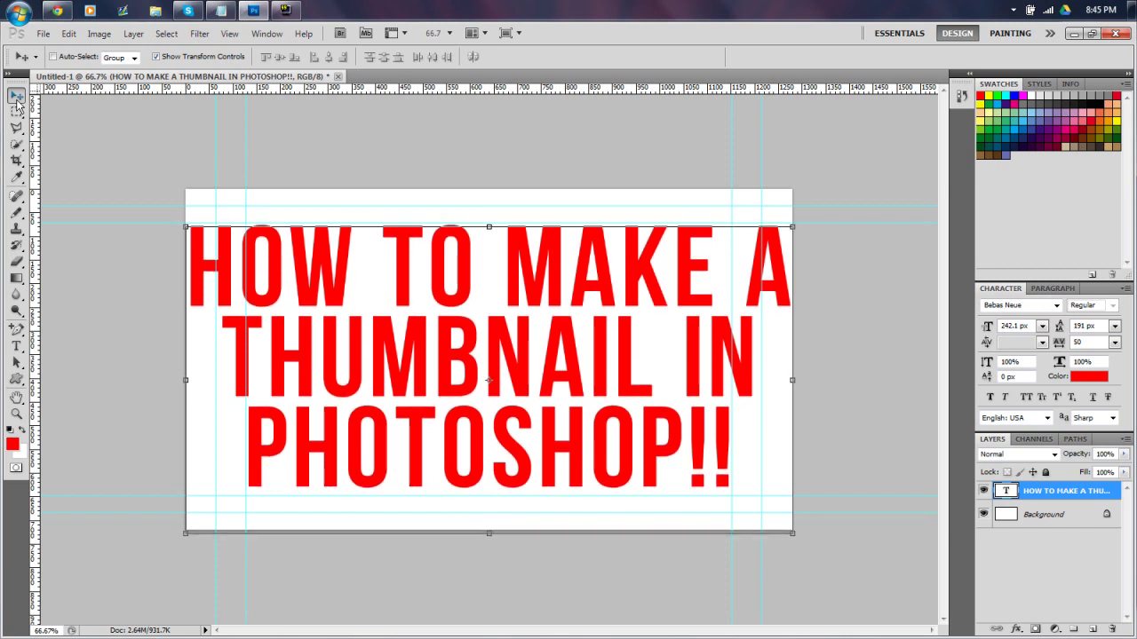
pyautogui.press('Down')
pyautogui.press('Down')
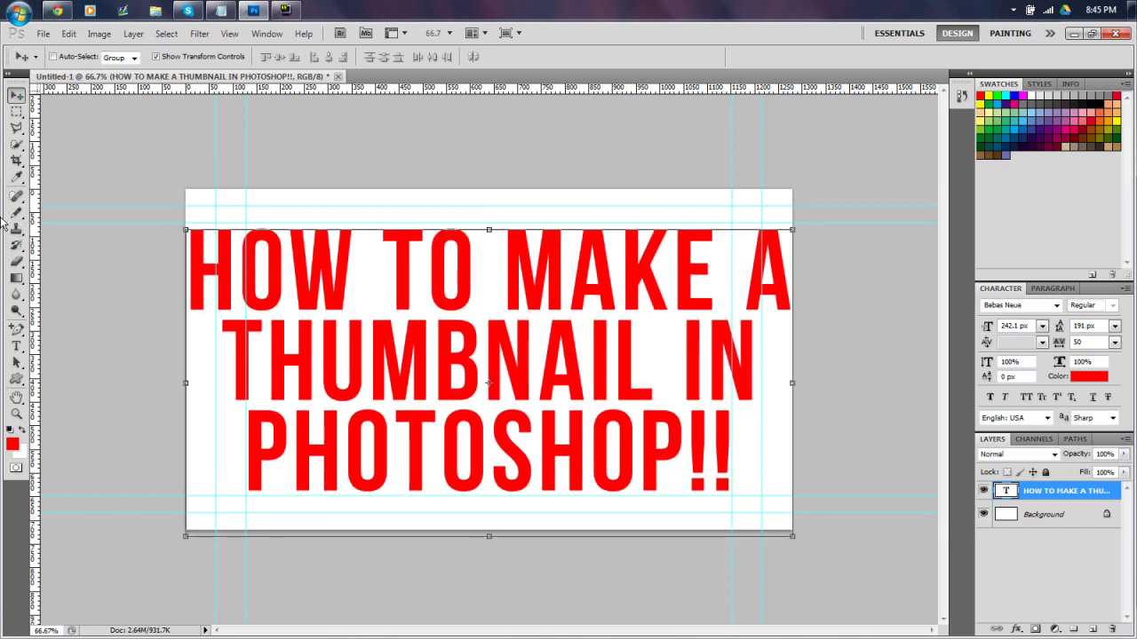
# Recolour all the title text black, then select the Background layer
pyautogui.click(16, 346)
pyautogui.click(263, 302)
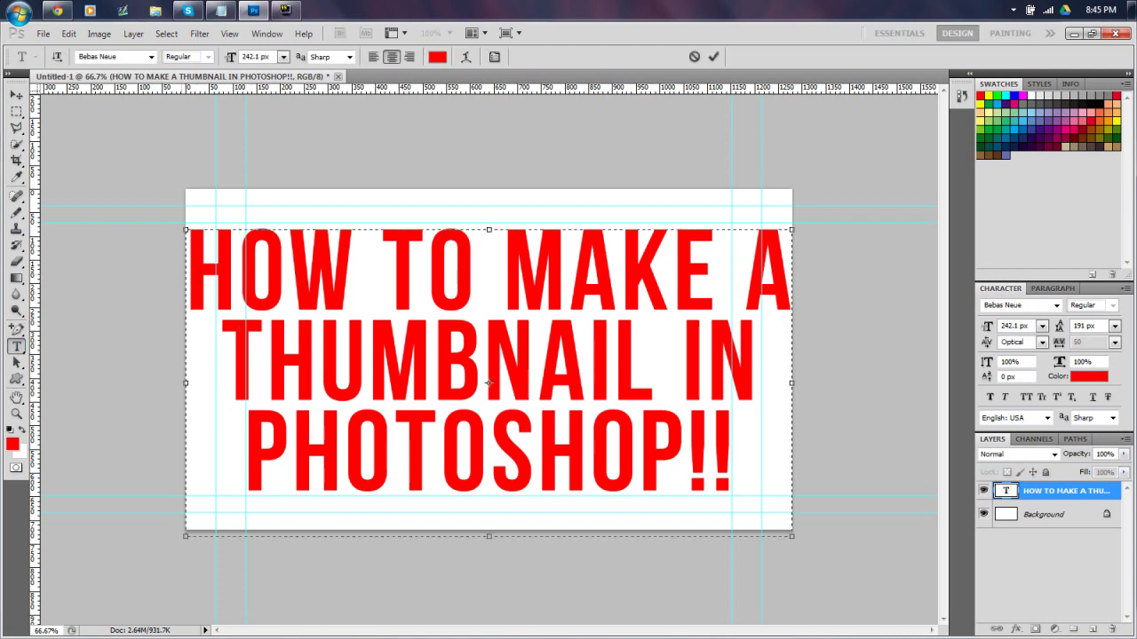
pyautogui.hotkey('ctrl', 'a')
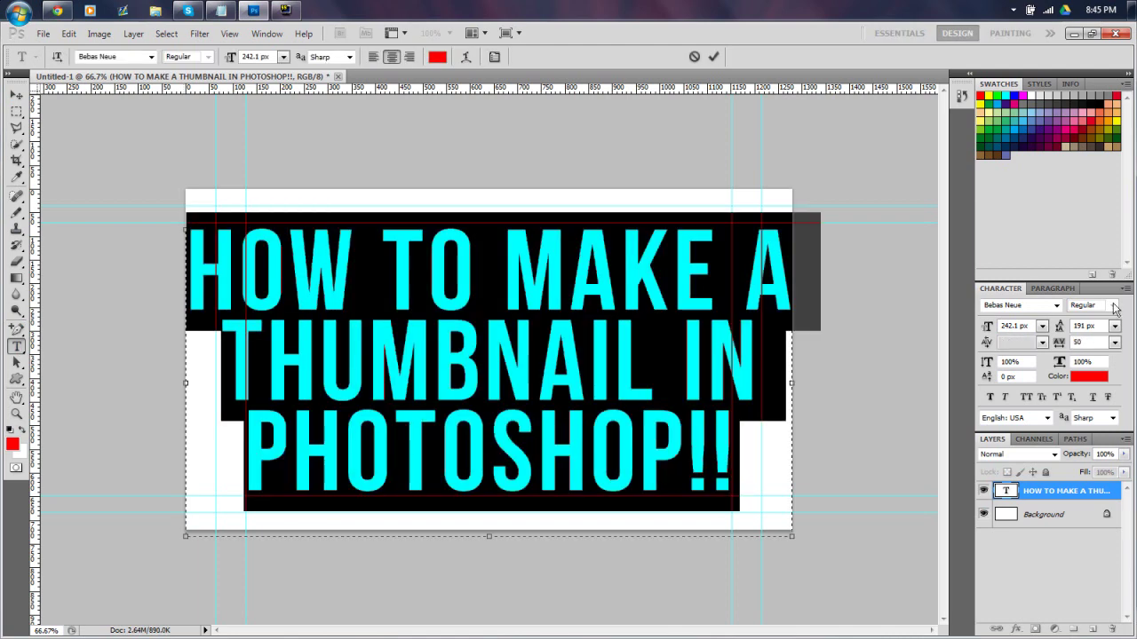
pyautogui.click(1104, 96)
pyautogui.click(17, 95)
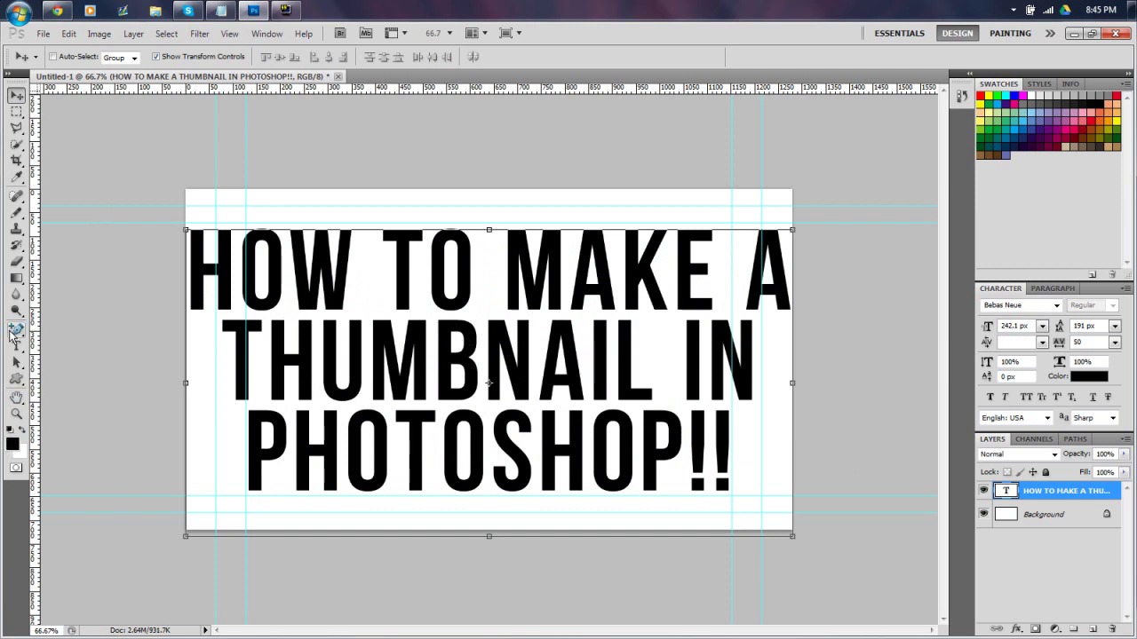
pyautogui.click(1030, 517)
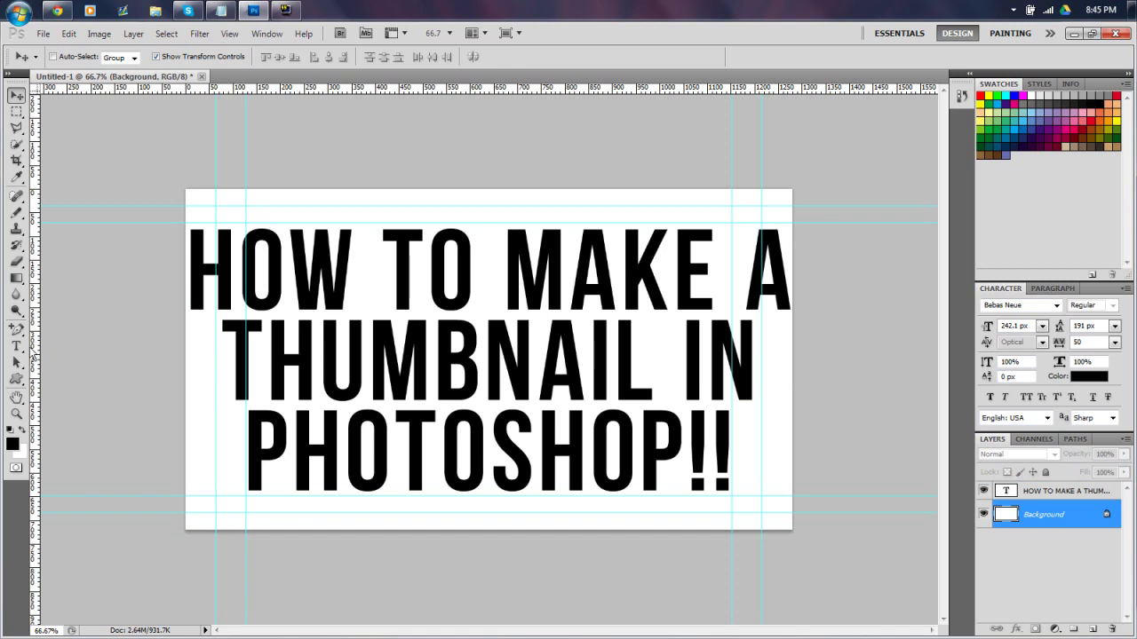
# Set the foreground colour to pure red (ff0000)
pyautogui.click(11, 446)
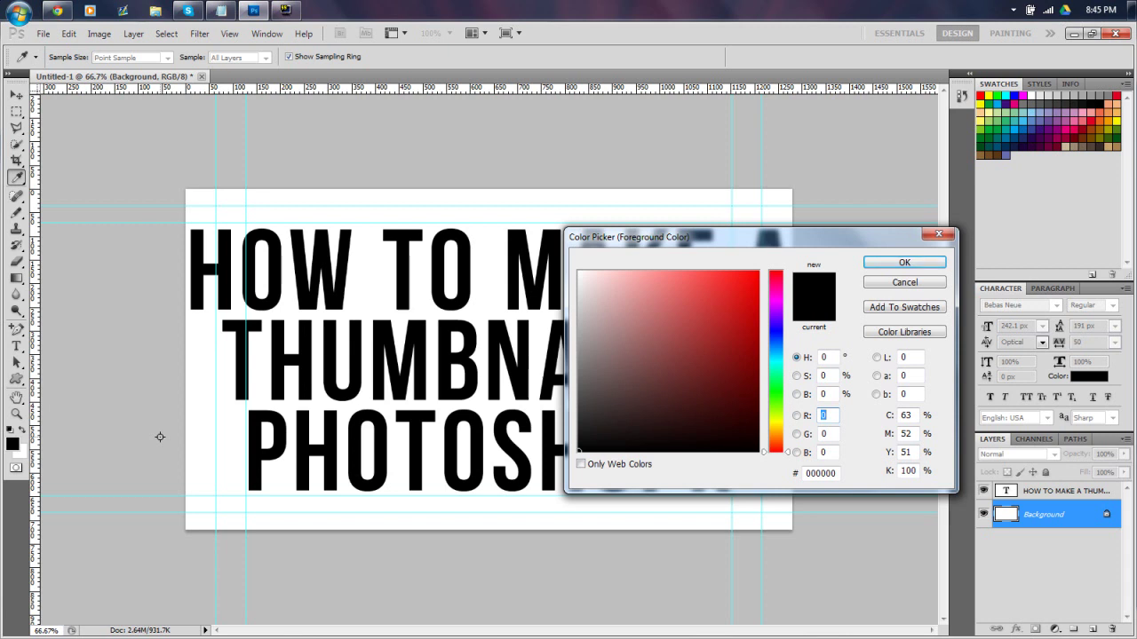
pyautogui.click(740, 287)
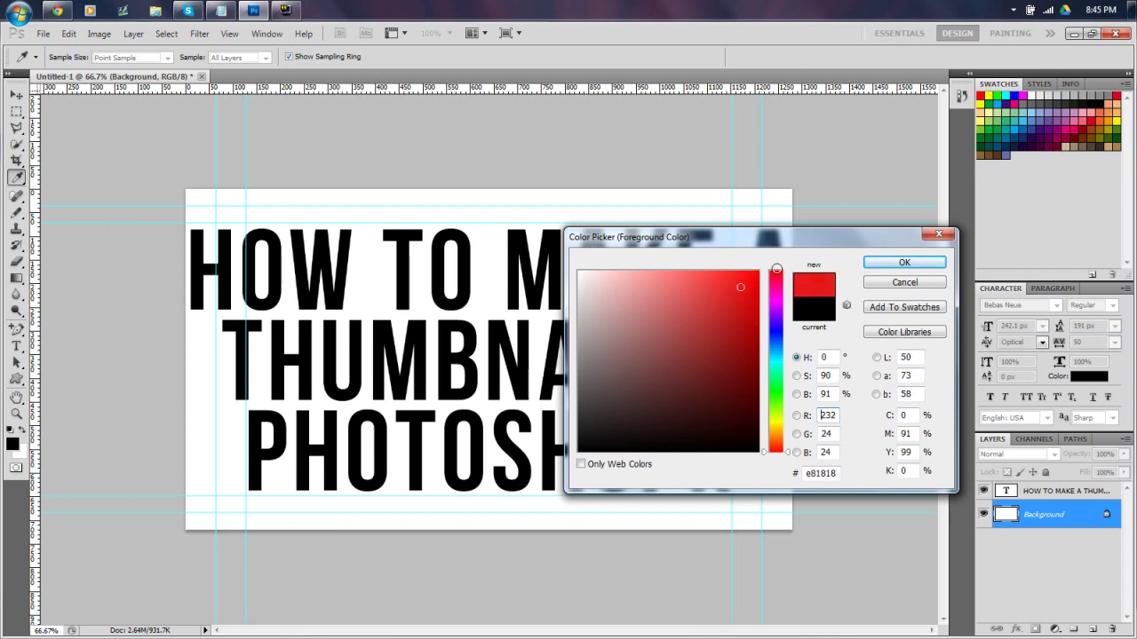
pyautogui.moveTo(777, 268); pyautogui.dragTo(779, 268)
pyautogui.click(891, 263)
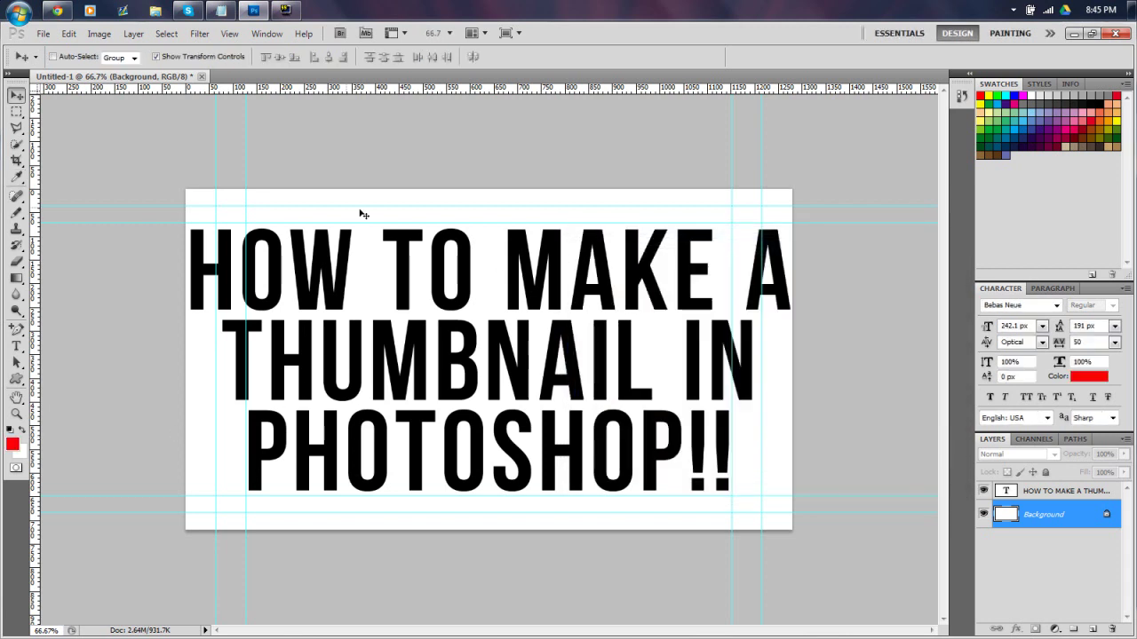
# Drag a red-to-white gradient down the canvas from top to bottom
pyautogui.click(17, 279)
pyautogui.moveTo(20, 283); pyautogui.dragTo(64, 280)
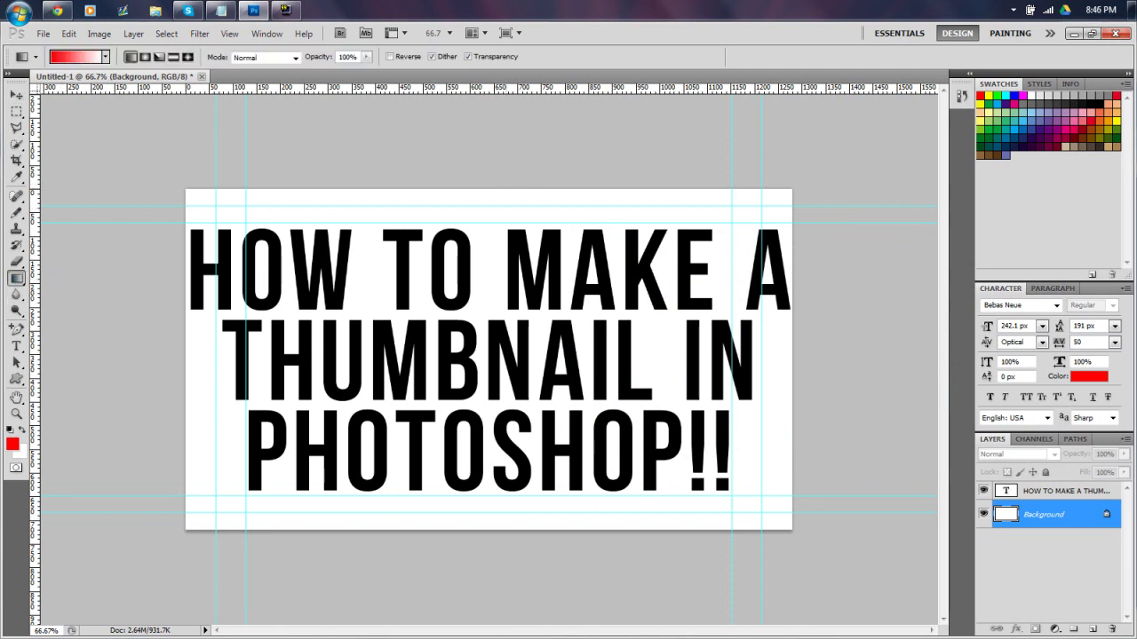
pyautogui.moveTo(502, 188); pyautogui.dragTo(513, 531)
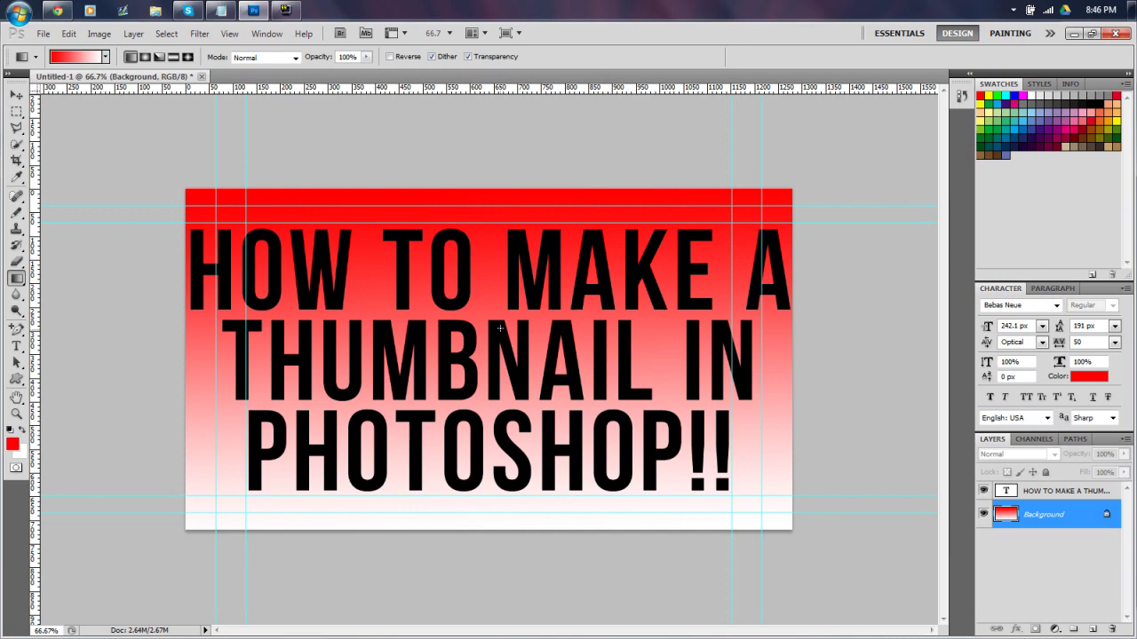
# Apply a Wave distortion with about 313 generators and short sine wavelengths
pyautogui.click(188, 35)
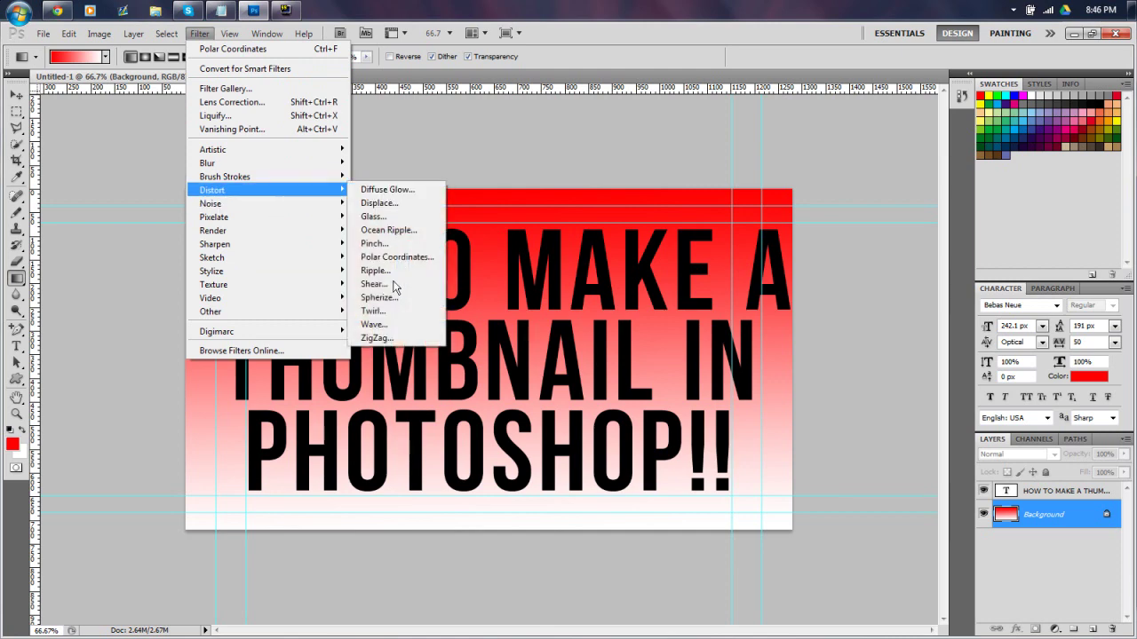
pyautogui.click(381, 325)
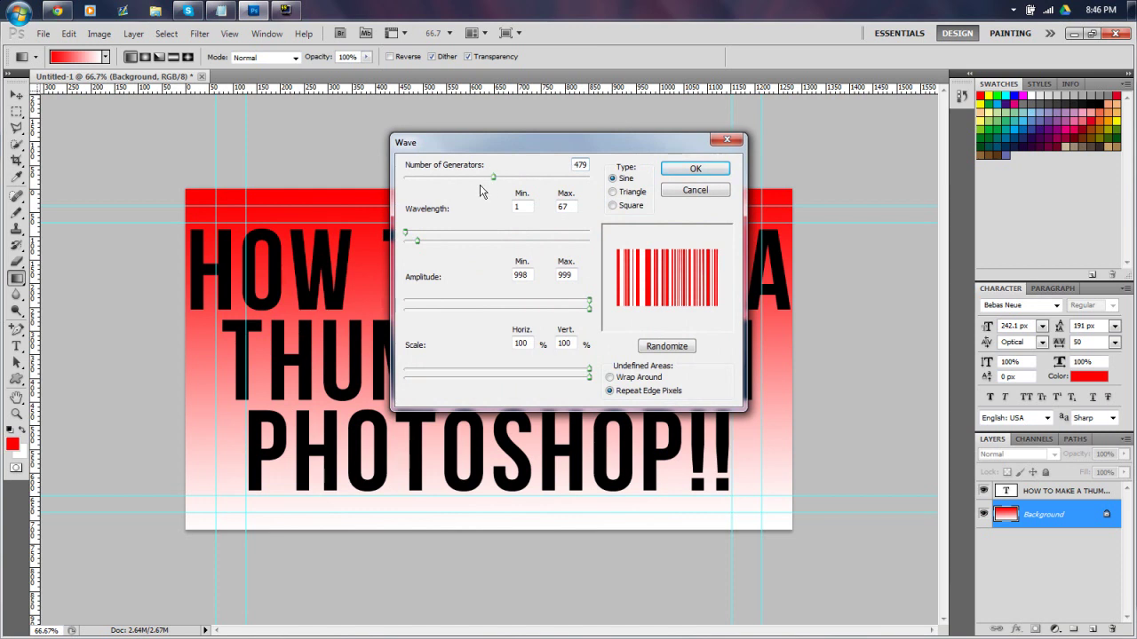
pyautogui.moveTo(492, 177); pyautogui.dragTo(594, 184)
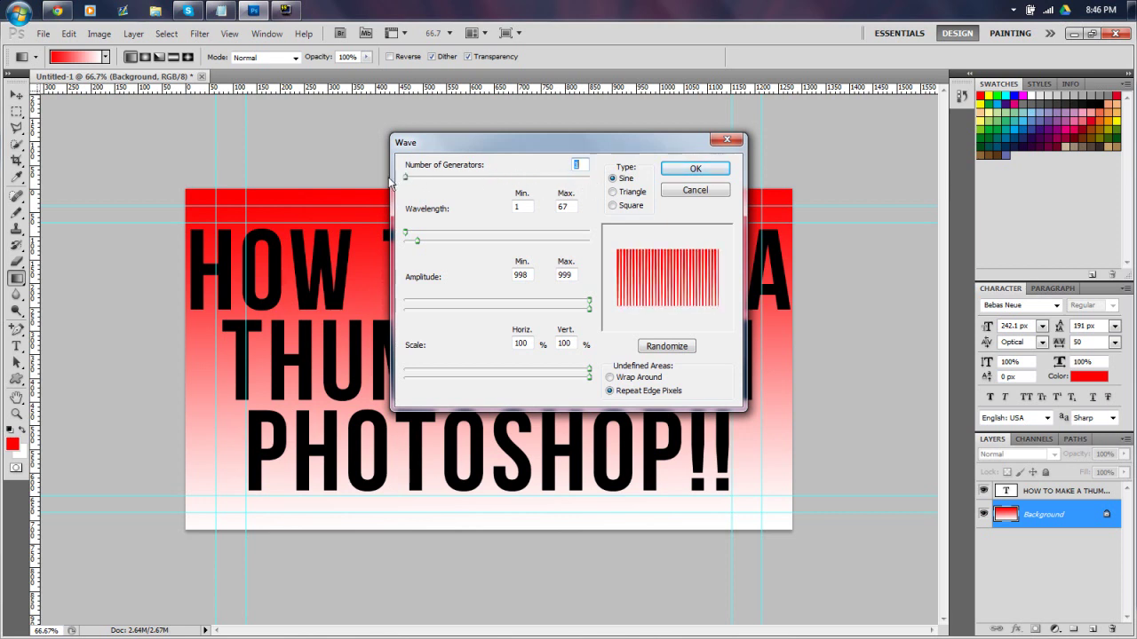
pyautogui.moveTo(462, 179); pyautogui.dragTo(460, 184)
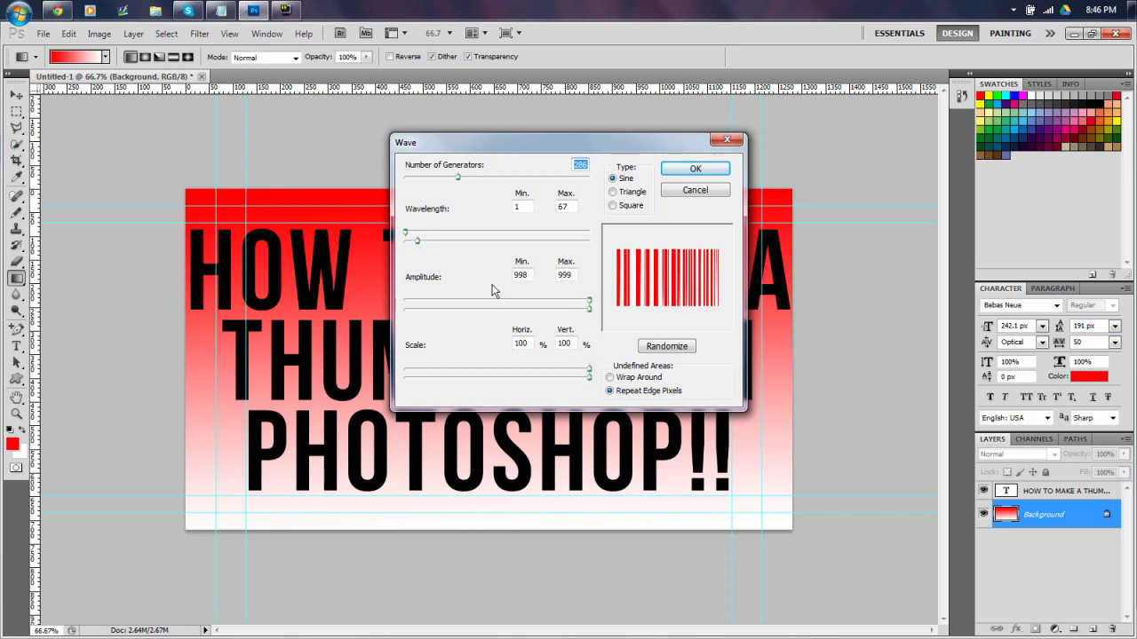
pyautogui.moveTo(418, 248)
pyautogui.mouseDown()
pyautogui.moveTo(428, 247)
pyautogui.moveTo(418, 247)
pyautogui.mouseUp()
pyautogui.moveTo(458, 177); pyautogui.dragTo(485, 183)
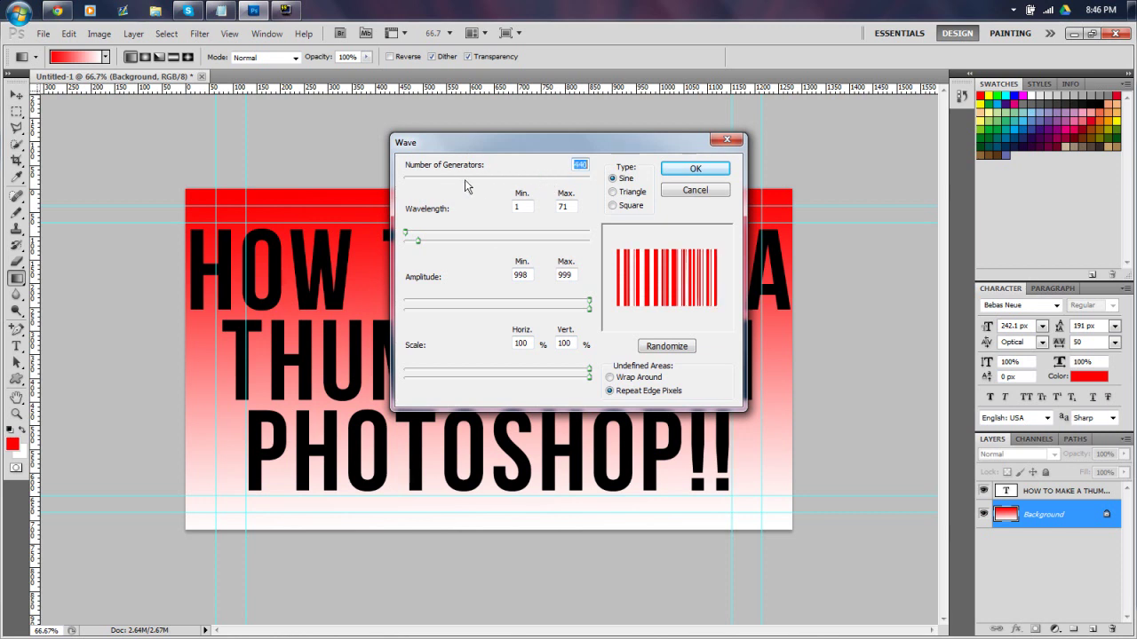
pyautogui.moveTo(411, 234)
pyautogui.mouseDown()
pyautogui.moveTo(435, 240)
pyautogui.moveTo(418, 240)
pyautogui.mouseUp()
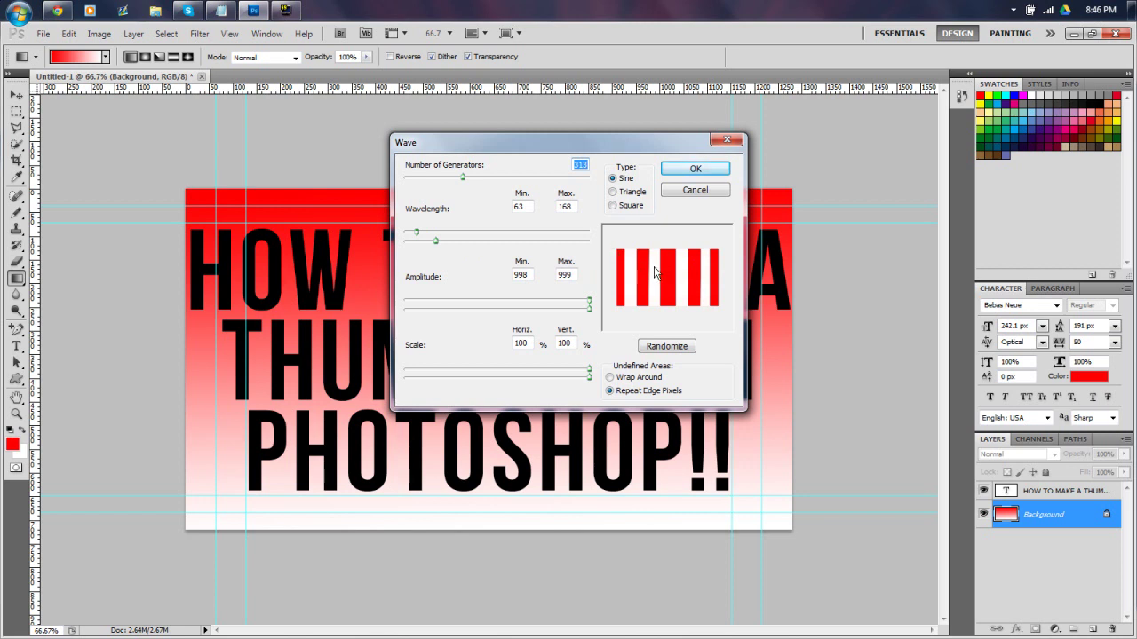
pyautogui.moveTo(417, 234)
pyautogui.mouseDown()
pyautogui.moveTo(401, 236)
pyautogui.moveTo(423, 249)
pyautogui.mouseUp()
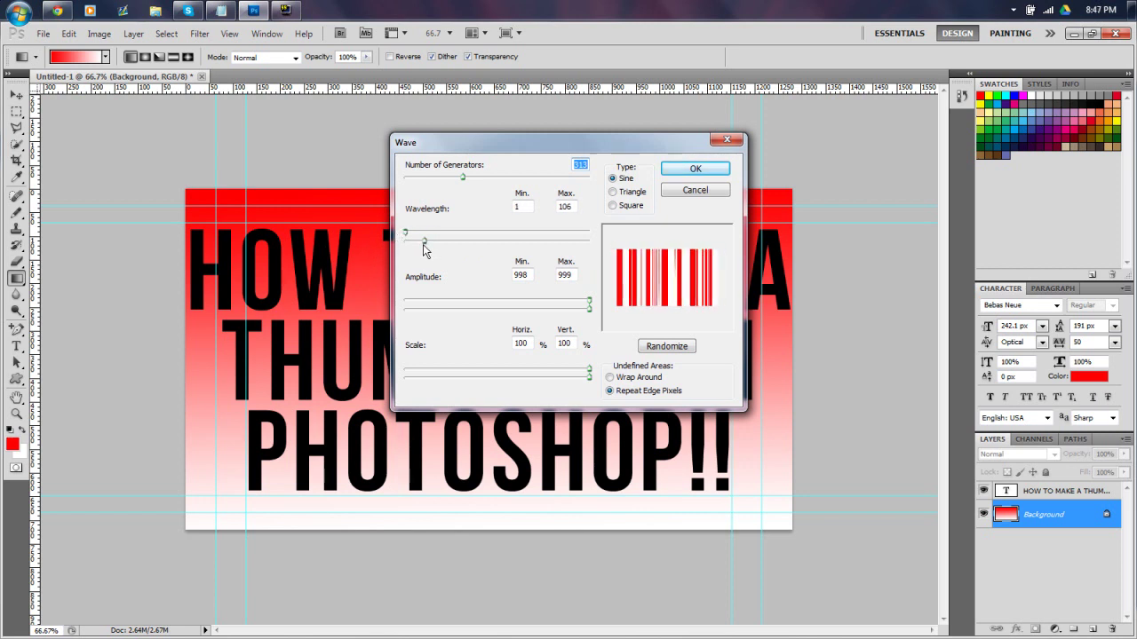
pyautogui.click(695, 168)
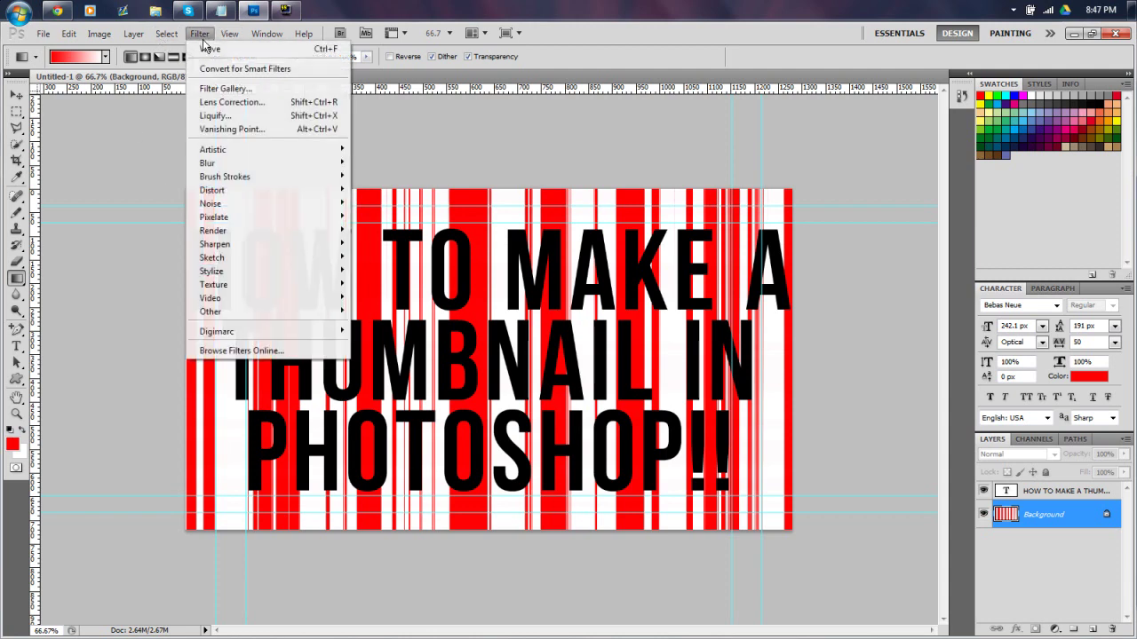
# Apply Polar Coordinates (Rectangular to Polar) to bend the stripes into a starburst
pyautogui.moveTo(317, 190)
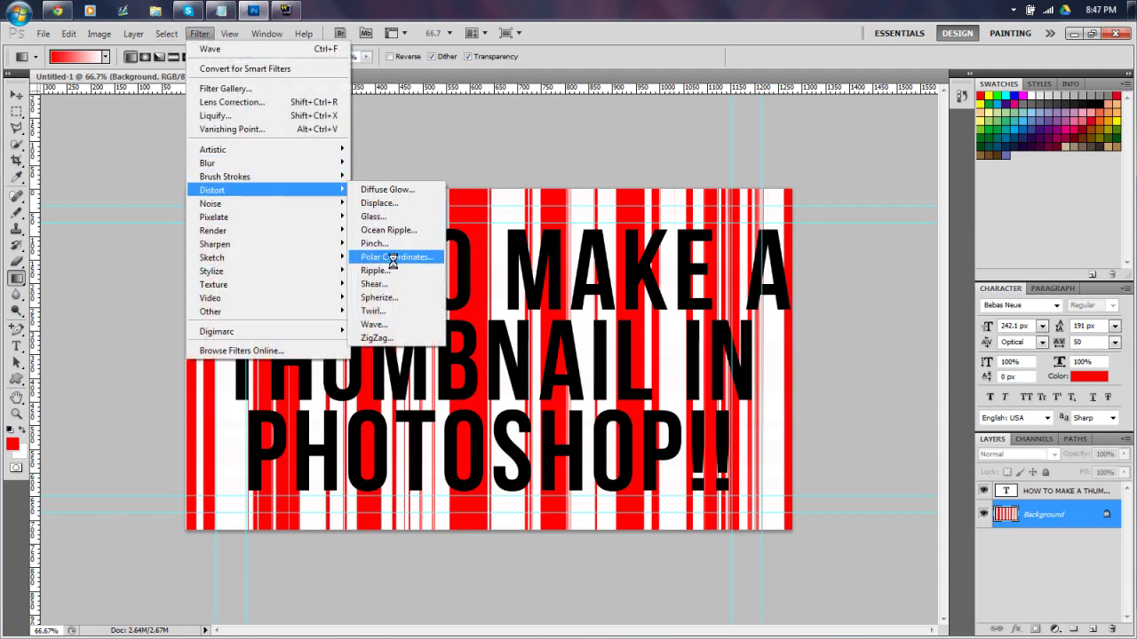
pyautogui.click(392, 258)
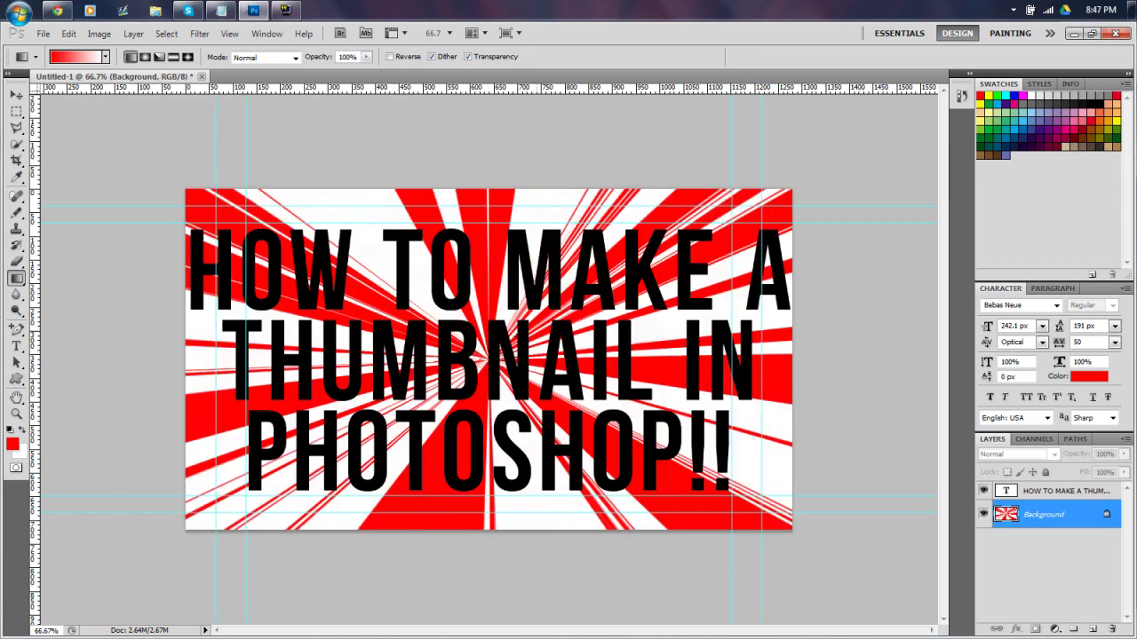
# Draw a red-to-white gradient over the background and undo it, leaving it plain white
pyautogui.click(11, 443)
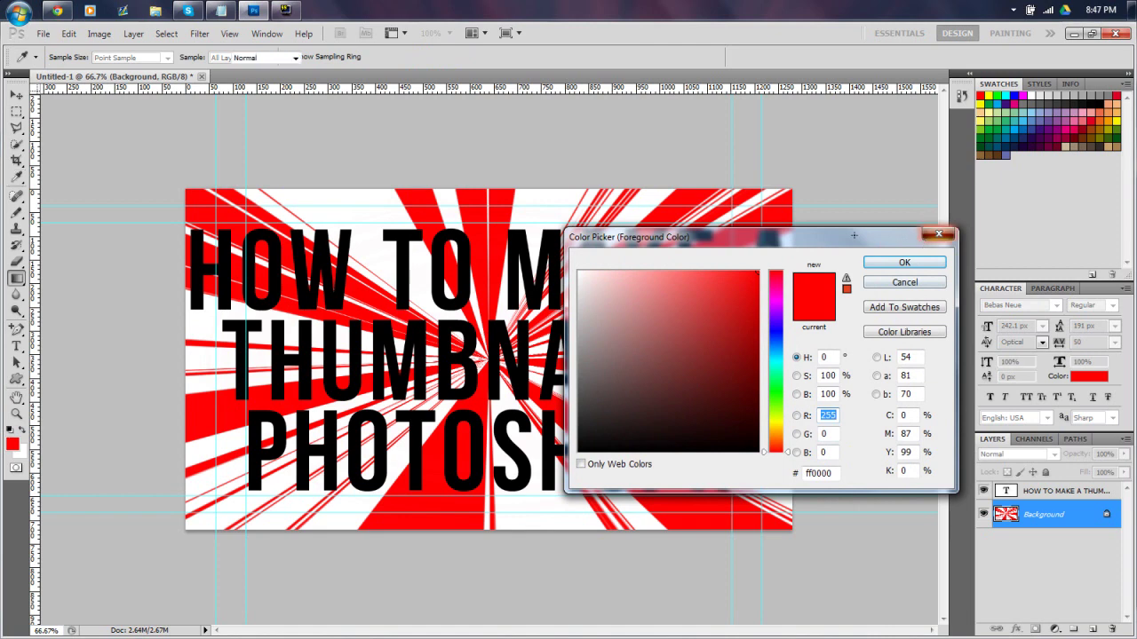
pyautogui.click(938, 234)
pyautogui.moveTo(488, 188); pyautogui.dragTo(490, 534)
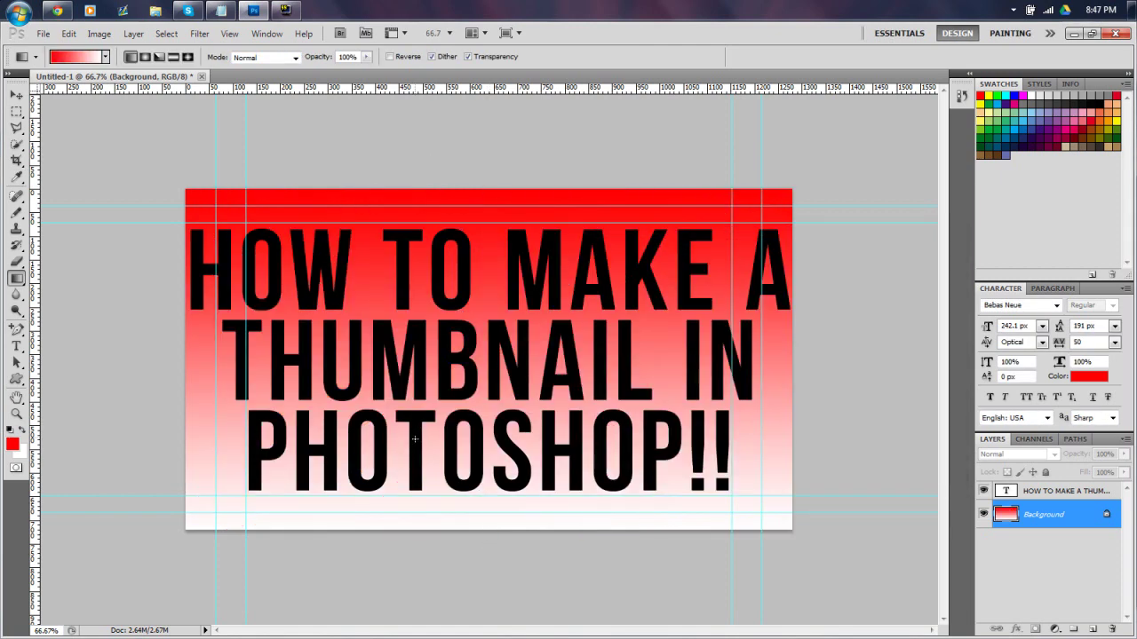
pyautogui.hotkey('ctrl', 'z')
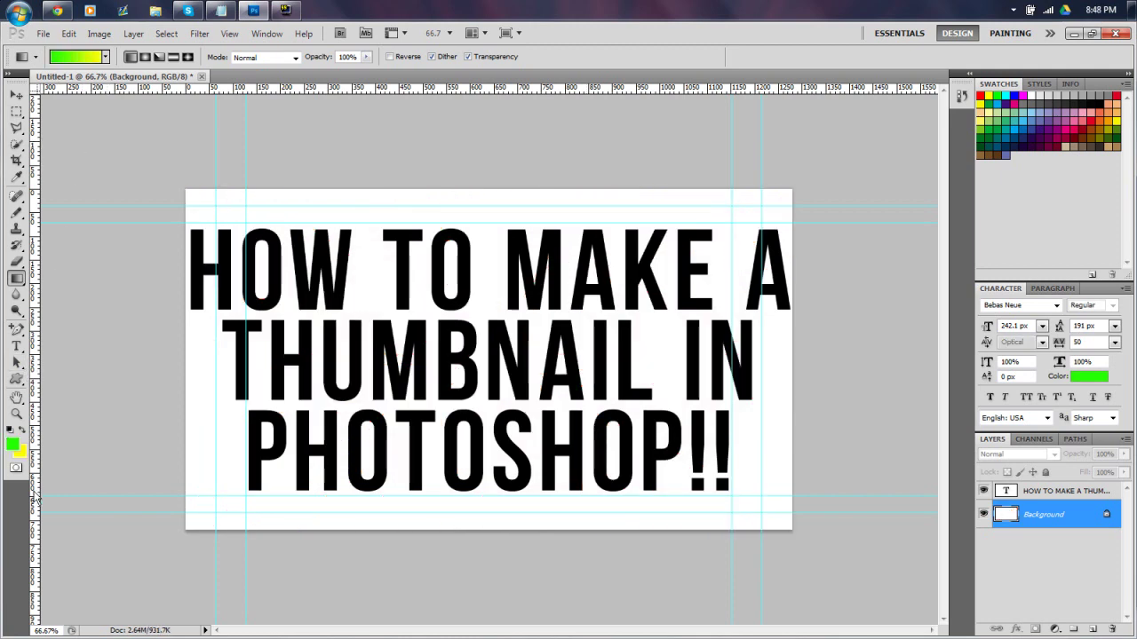
# Confirm green as the foreground and yellow as the background colour
pyautogui.click(13, 447)
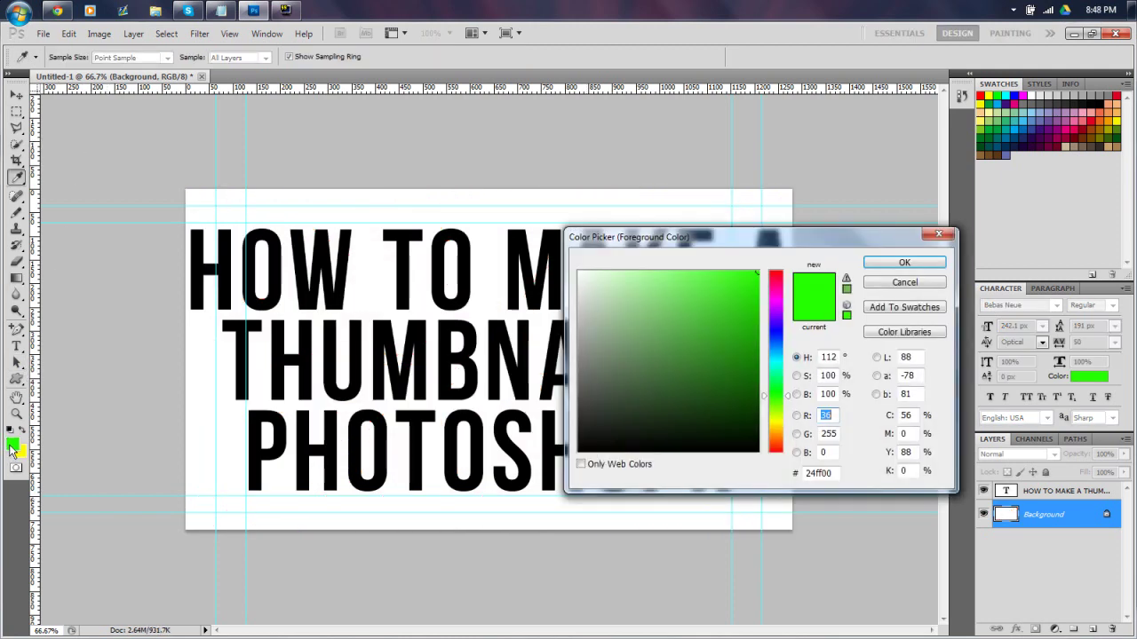
pyautogui.click(915, 263)
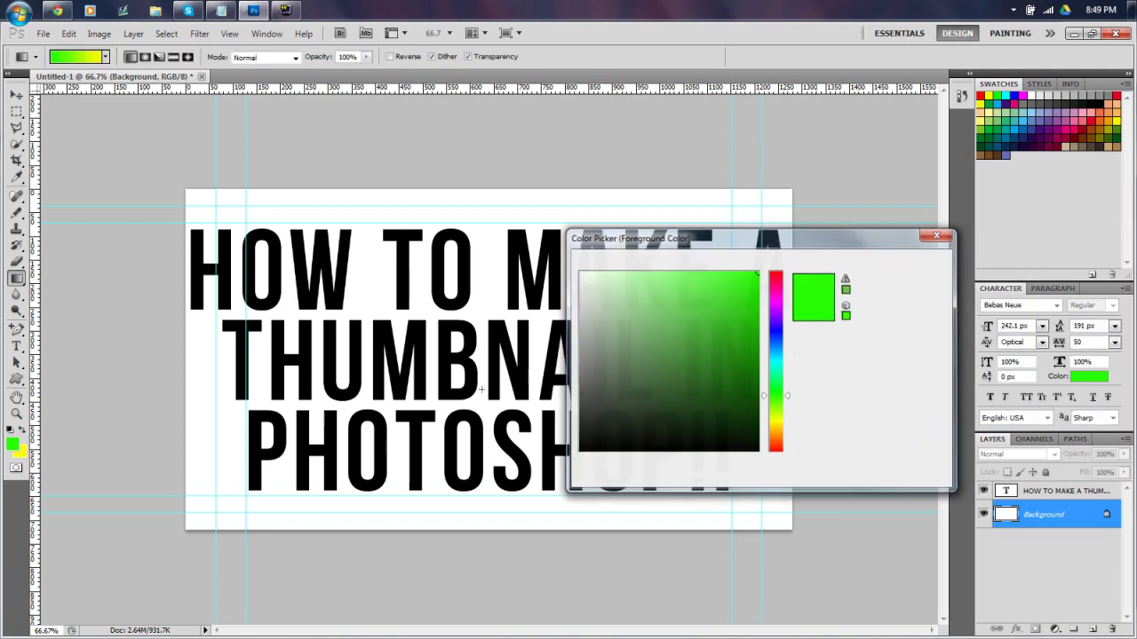
pyautogui.click(20, 453)
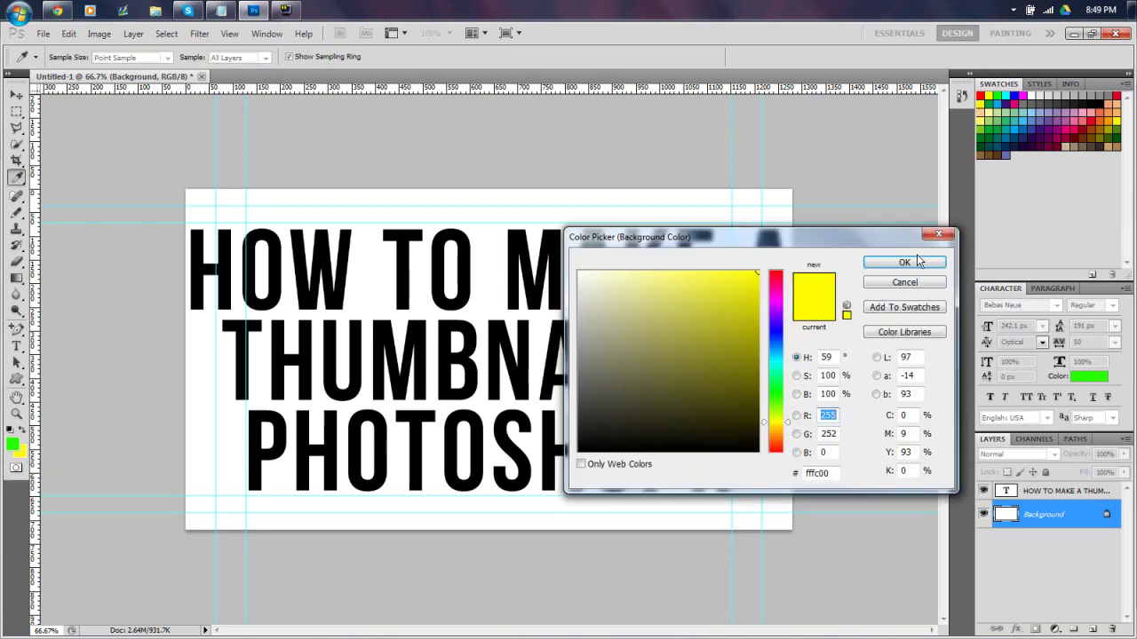
pyautogui.click(907, 262)
# Drag a green-to-yellow gradient down the canvas from top to bottom
pyautogui.press('g')
pyautogui.moveTo(447, 189); pyautogui.dragTo(451, 531)
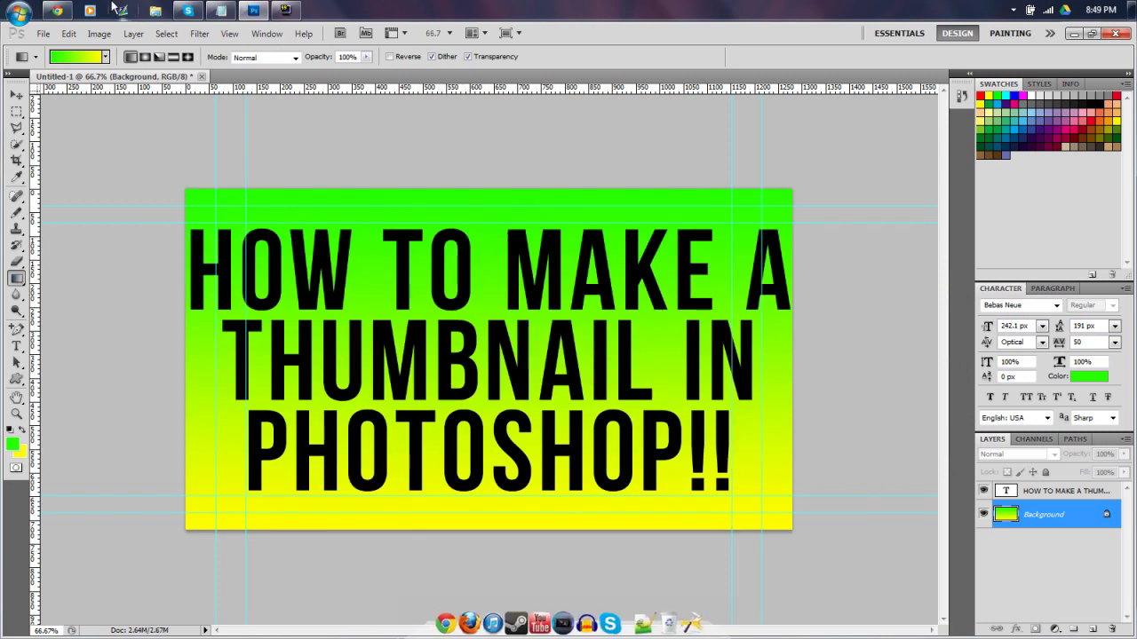
pyautogui.click(199, 34)
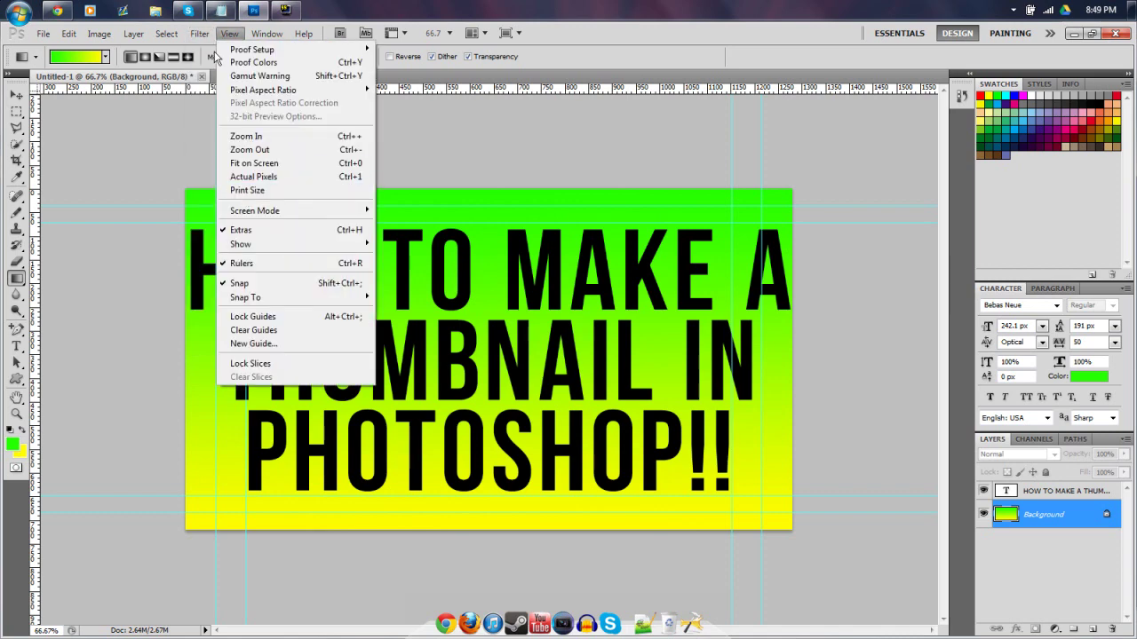
# Apply Filter > Render > Clouds to the background
pyautogui.moveTo(222, 230)
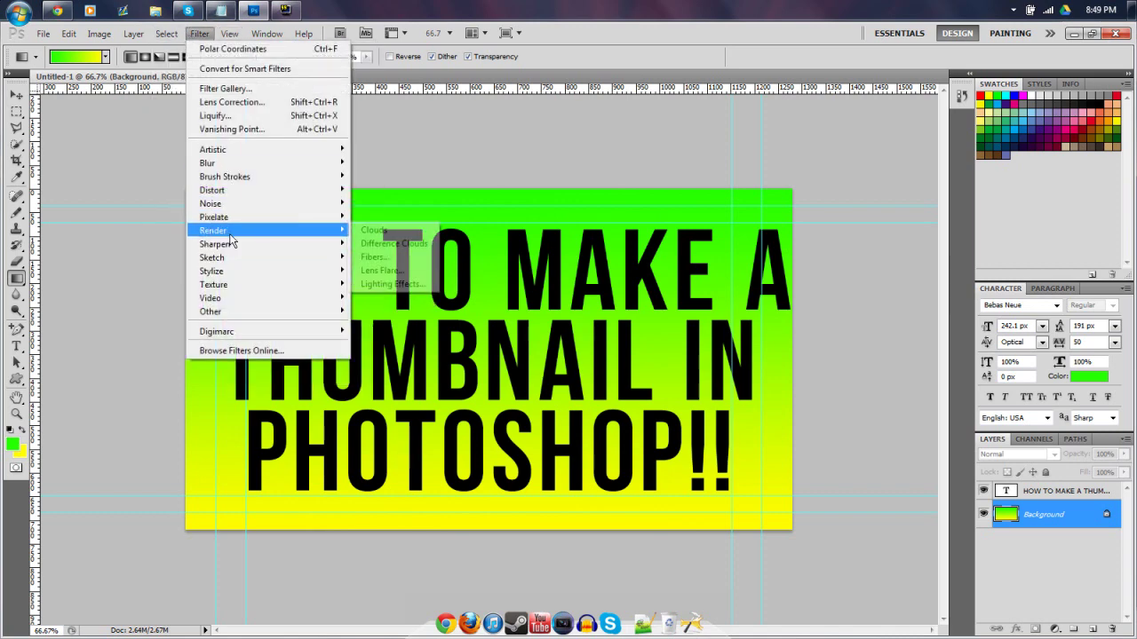
pyautogui.click(411, 230)
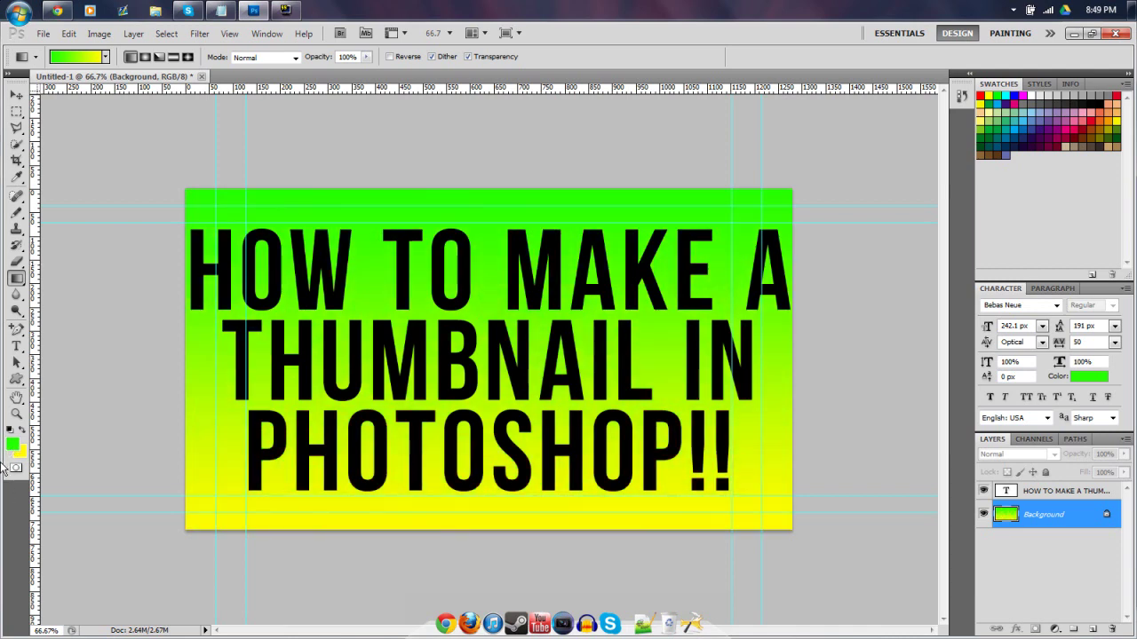
# Set the background colour to white and redraw a green-to-white vertical gradient
pyautogui.click(10, 443)
pyautogui.click(21, 453)
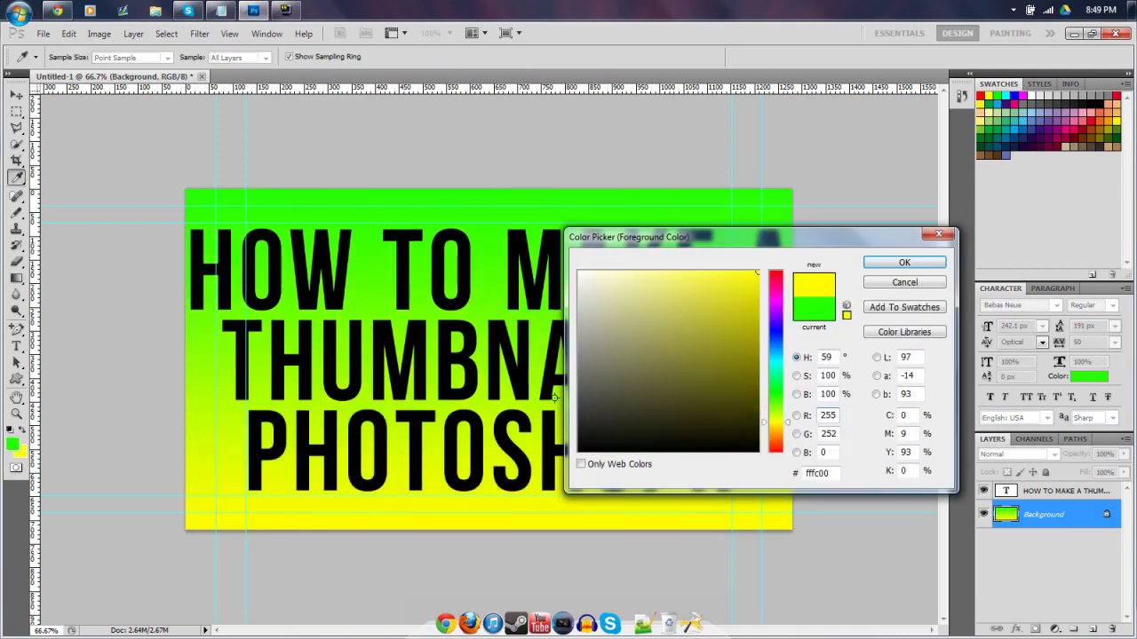
pyautogui.click(937, 234)
pyautogui.press('g')
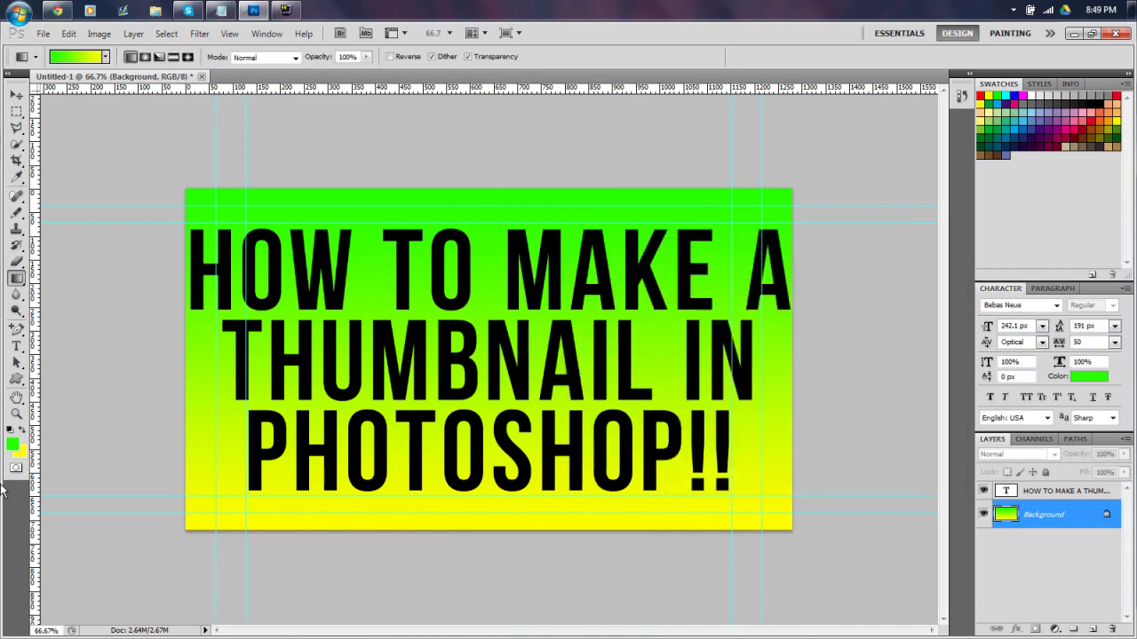
pyautogui.click(19, 451)
pyautogui.click(578, 272)
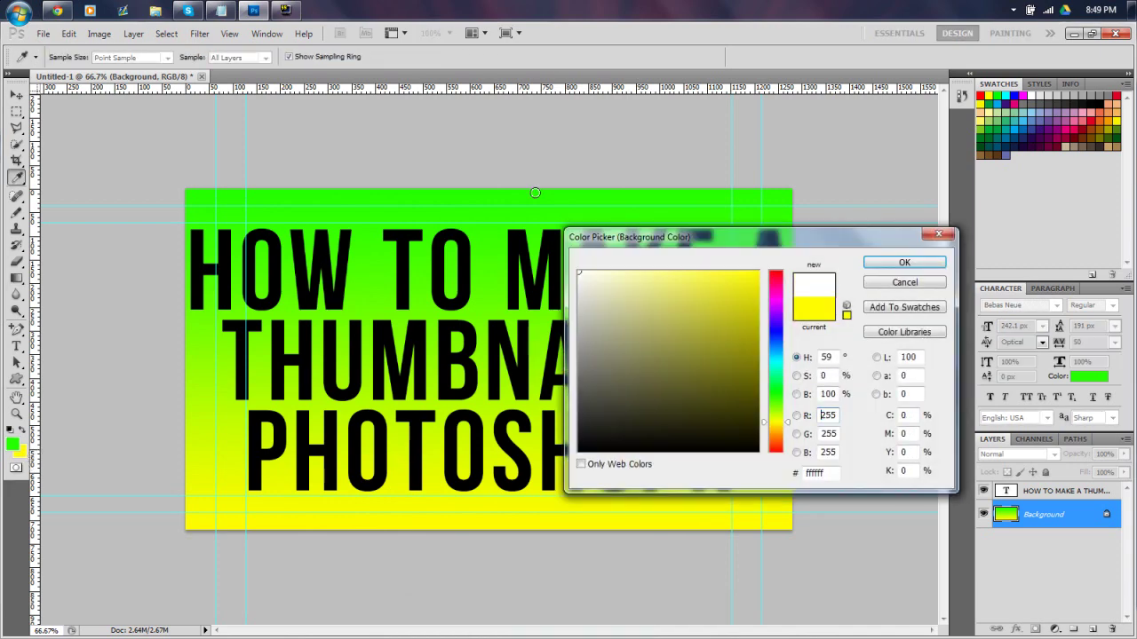
pyautogui.click(922, 263)
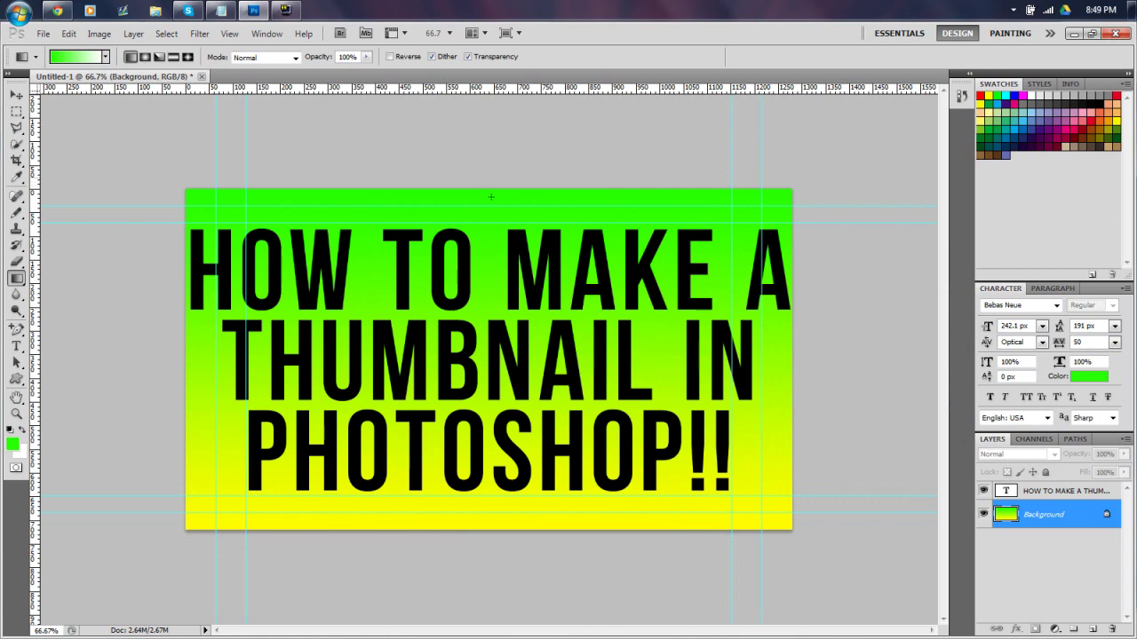
pyautogui.moveTo(475, 190); pyautogui.dragTo(485, 532)
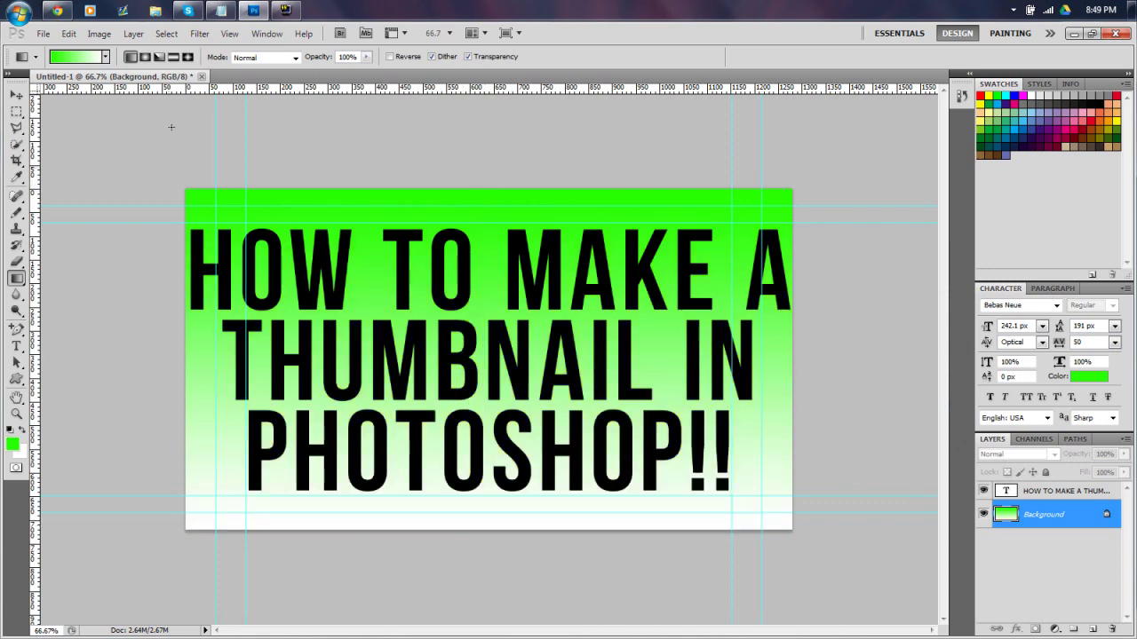
pyautogui.click(199, 33)
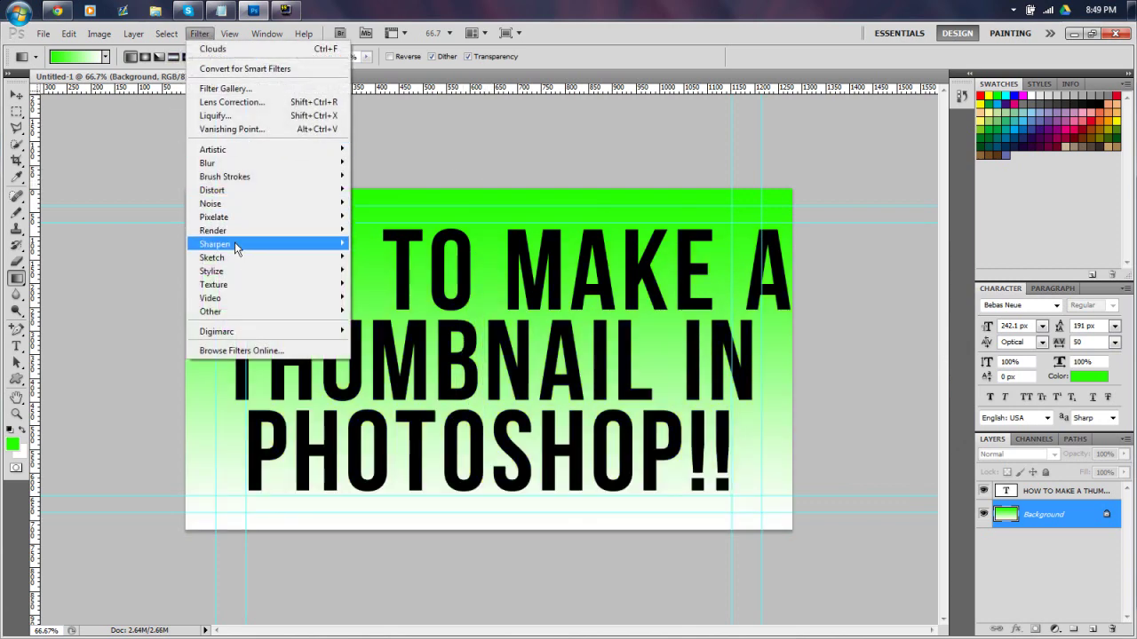
pyautogui.moveTo(232, 233)
pyautogui.click(369, 229)
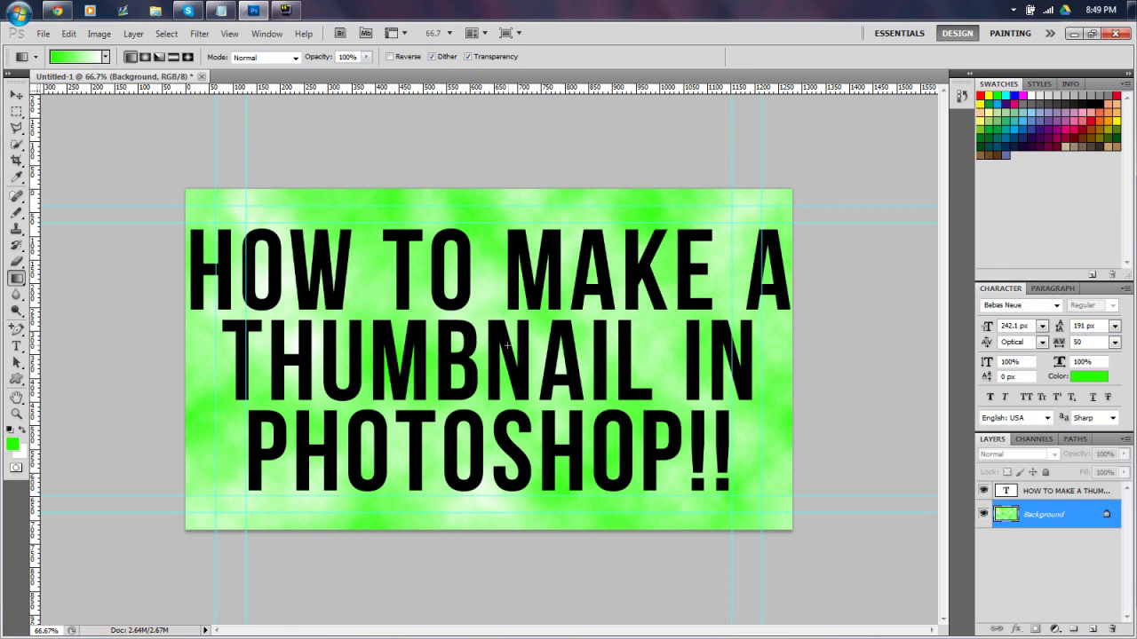
pyautogui.click(208, 36)
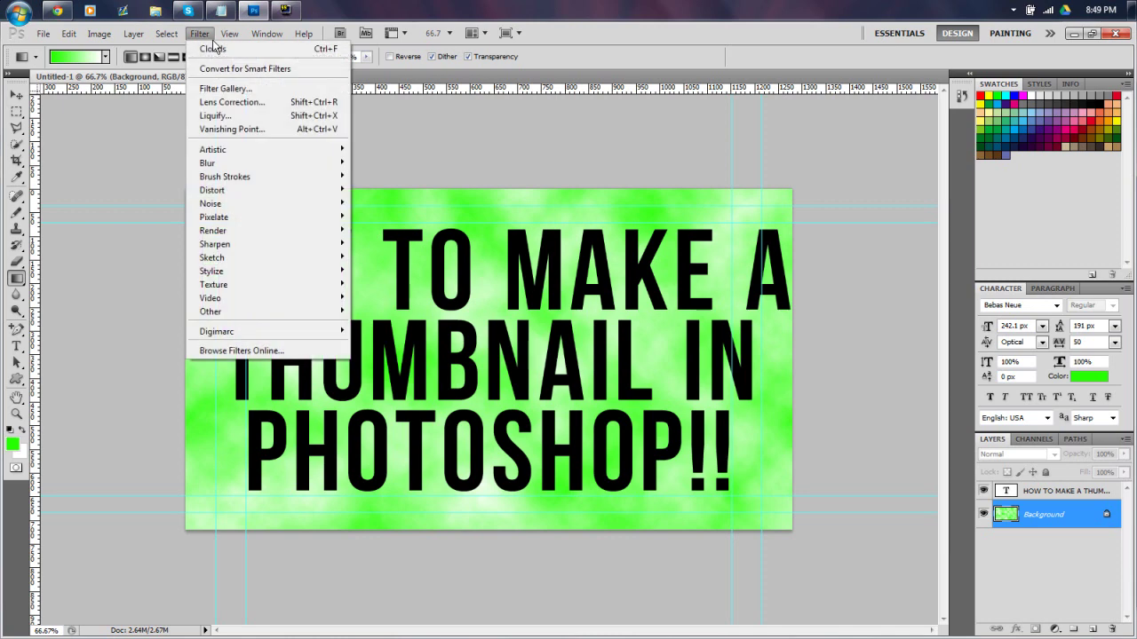
pyautogui.moveTo(266, 190)
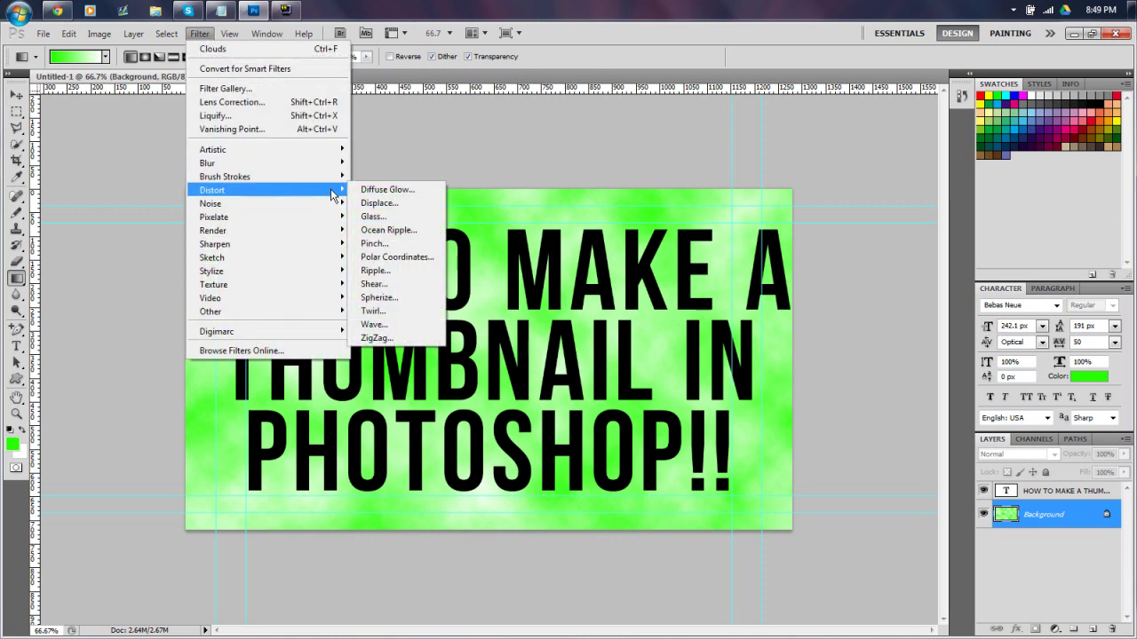
pyautogui.click(385, 323)
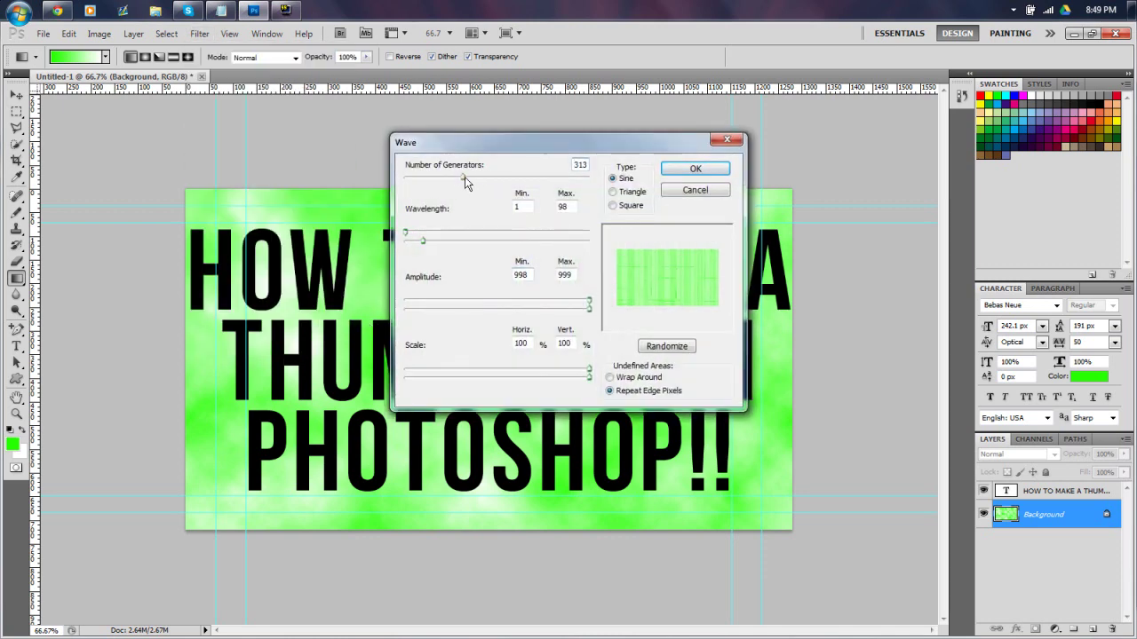
pyautogui.moveTo(465, 178)
pyautogui.mouseDown()
pyautogui.moveTo(476, 179)
pyautogui.moveTo(435, 178)
pyautogui.moveTo(446, 178)
pyautogui.mouseUp()
pyautogui.click(715, 190)
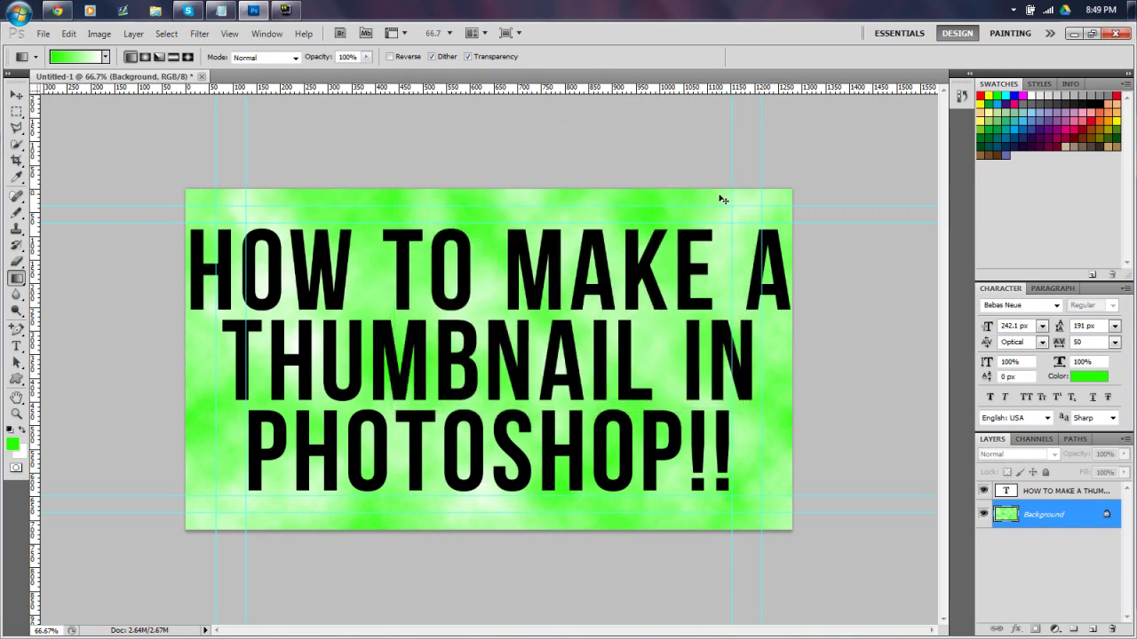
pyautogui.hotkey('ctrl', 'z')
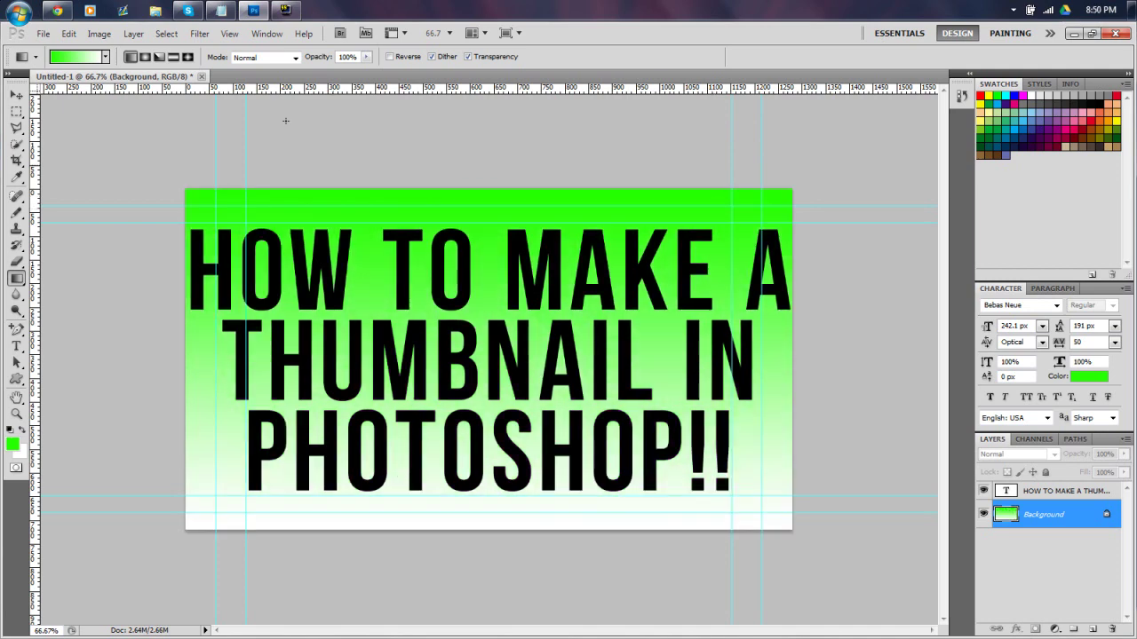
# Apply the Wave distortion with more generators and Wavelength Min about 120 to the background
pyautogui.click(202, 35)
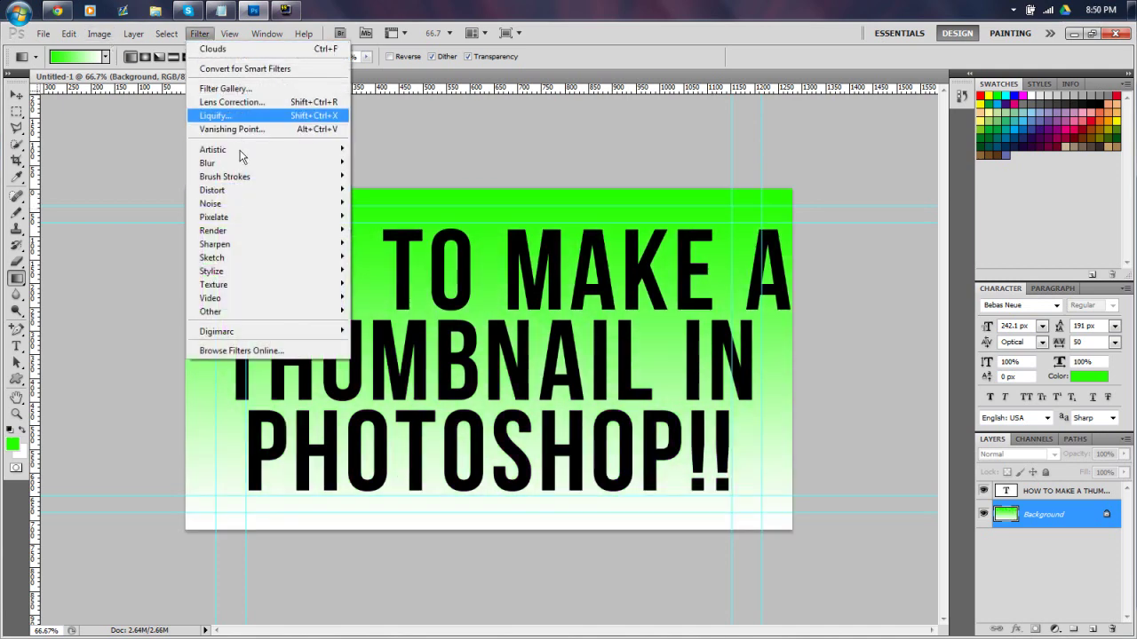
pyautogui.moveTo(266, 191)
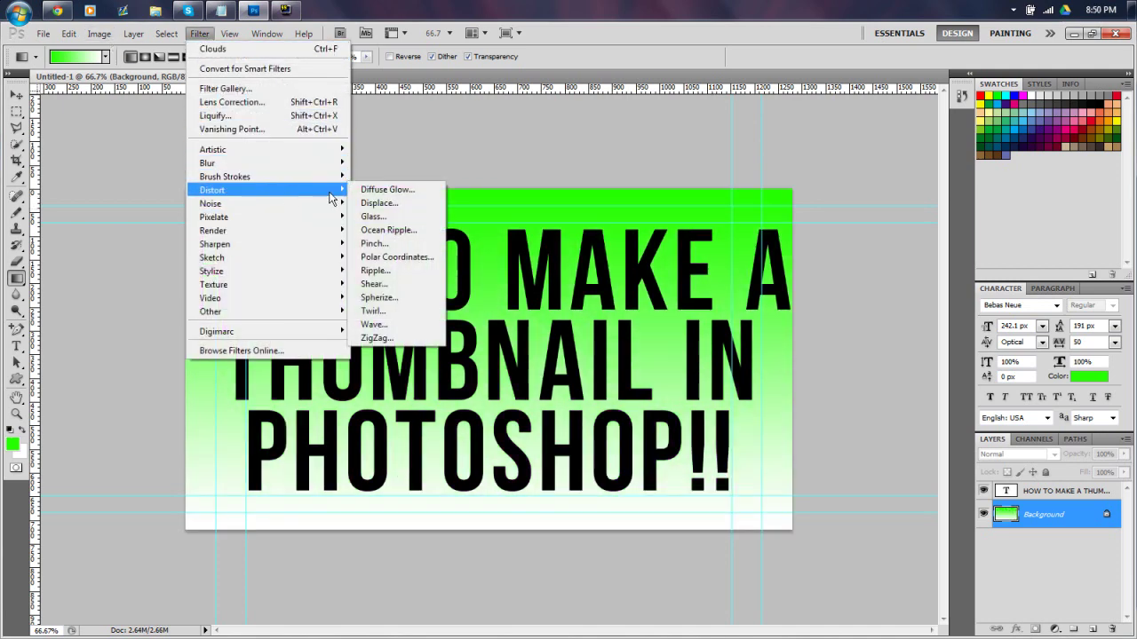
pyautogui.click(391, 319)
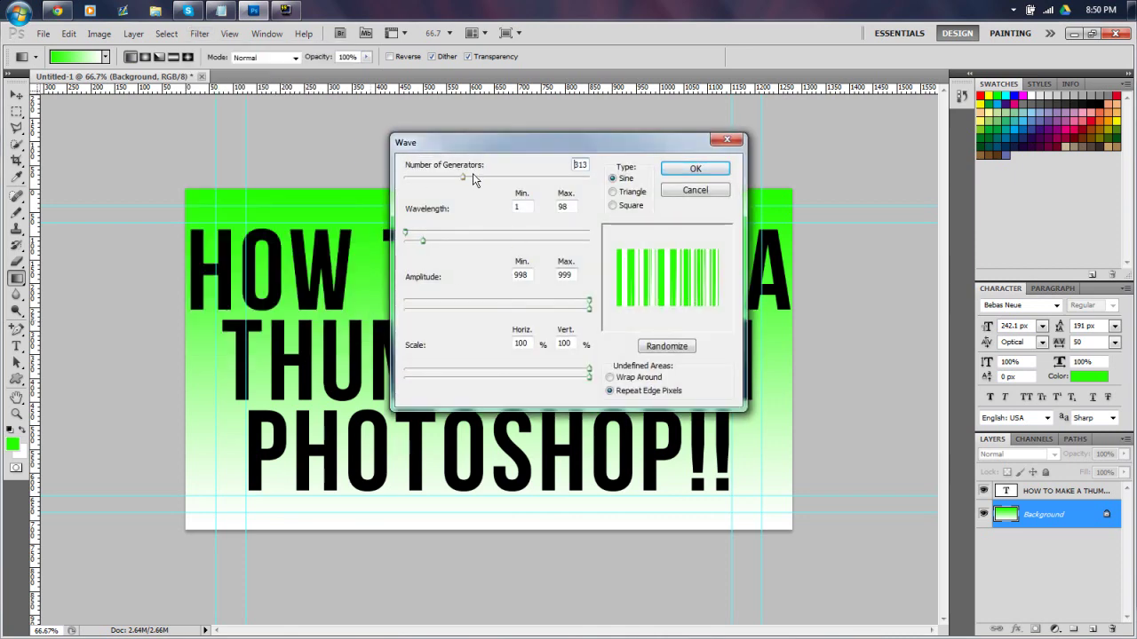
pyautogui.moveTo(466, 178); pyautogui.dragTo(523, 179)
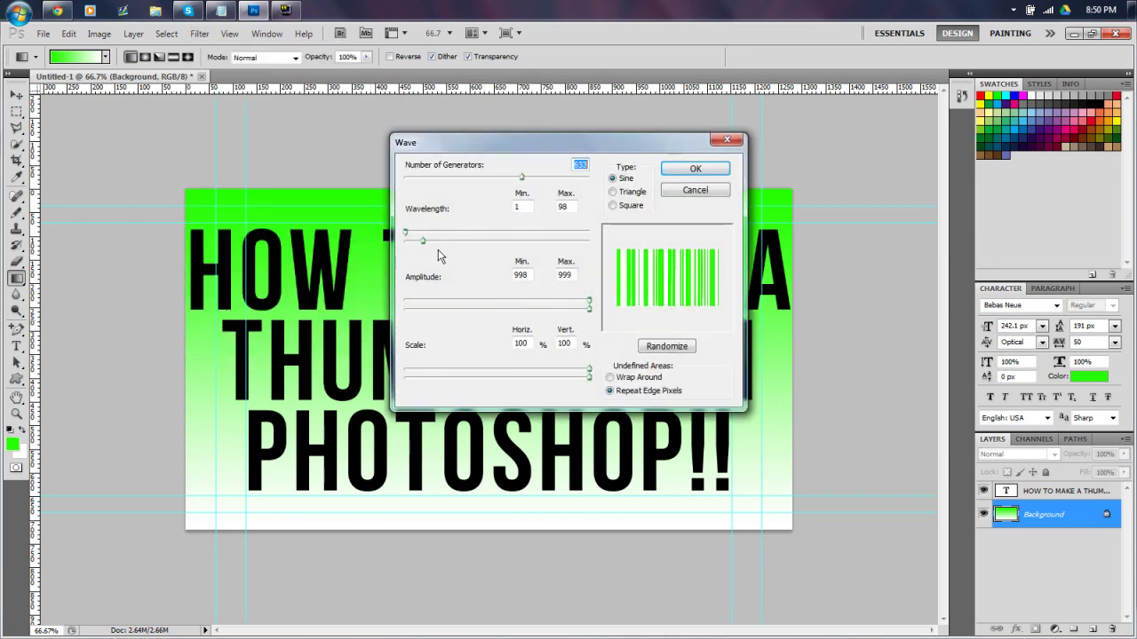
pyautogui.moveTo(406, 232); pyautogui.dragTo(431, 237)
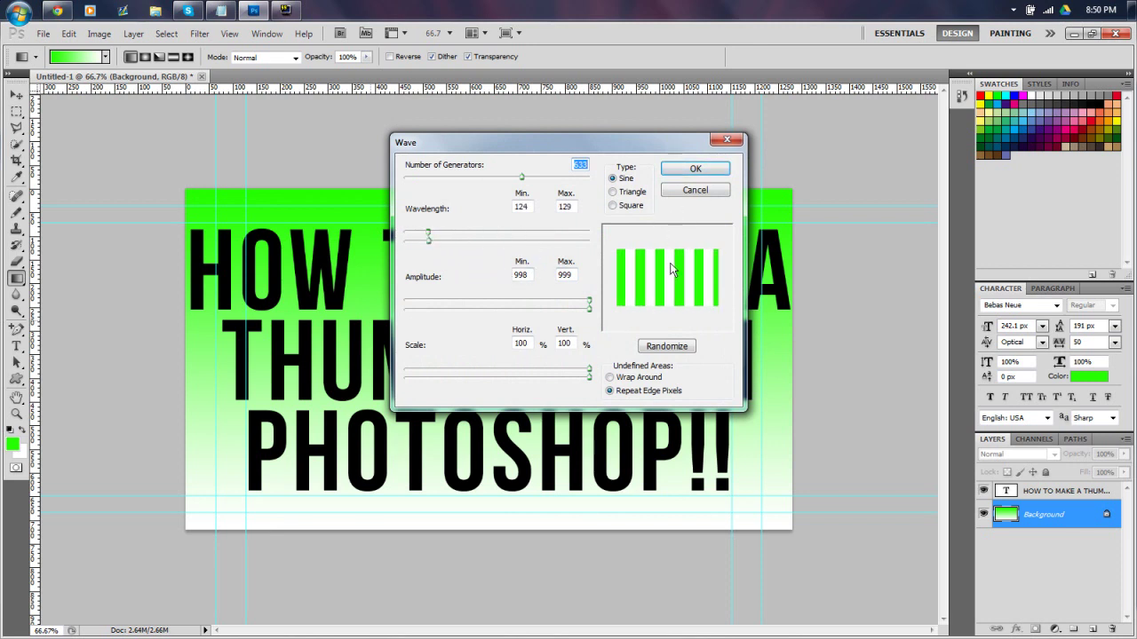
pyautogui.click(679, 169)
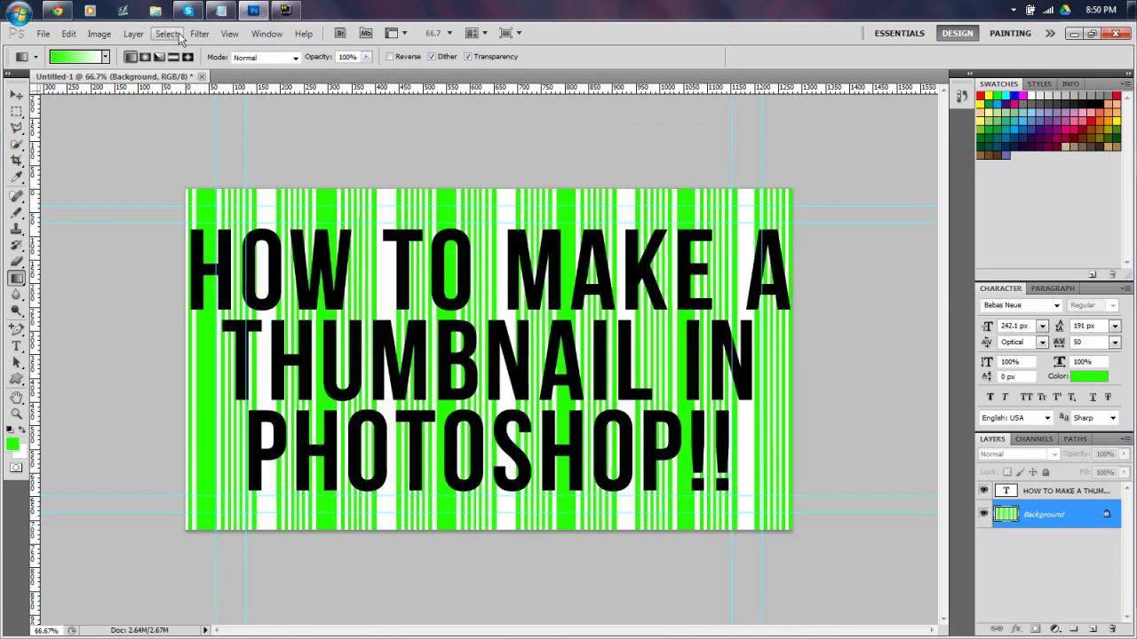
pyautogui.click(193, 38)
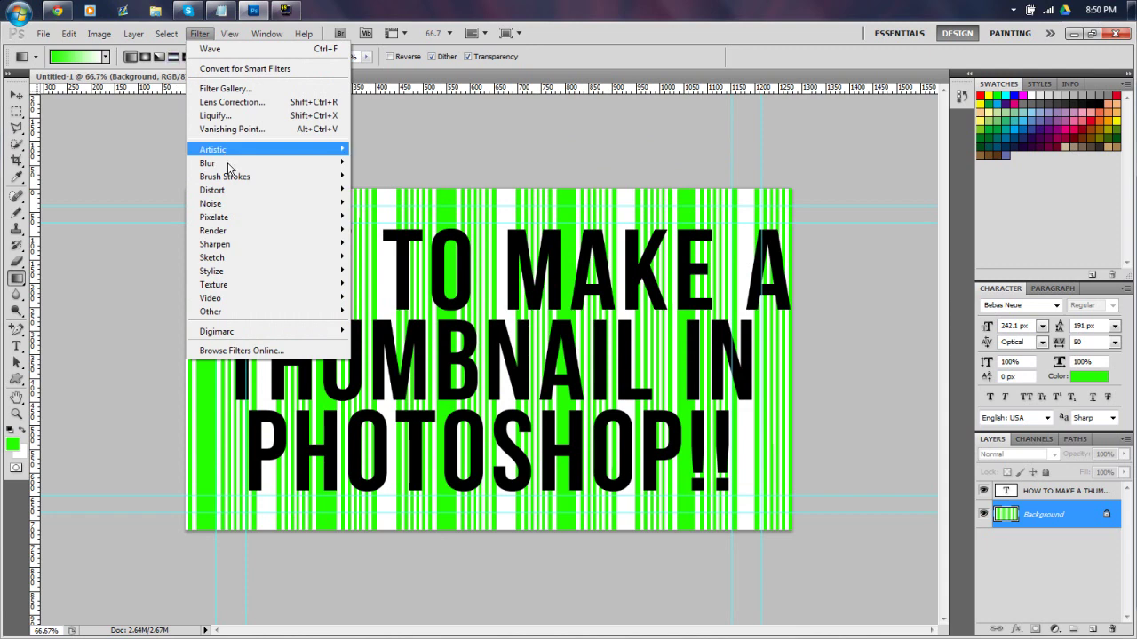
# Apply Polar Coordinates to bend the vertical green-and-white stripes into a radial burst
pyautogui.moveTo(238, 194)
pyautogui.click(390, 256)
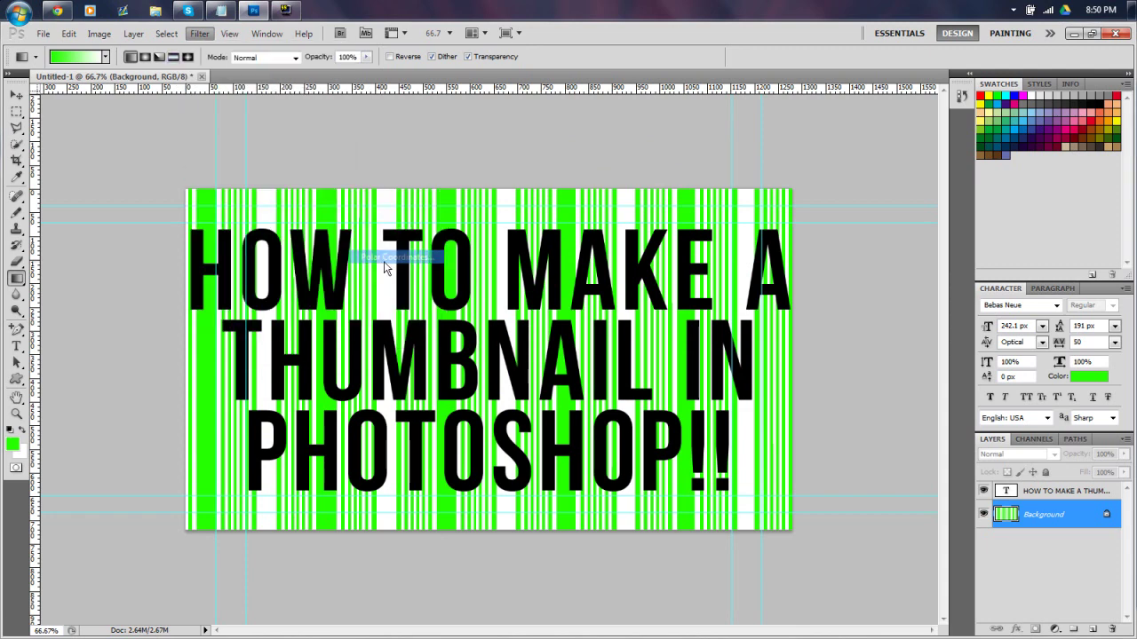
pyautogui.click(674, 172)
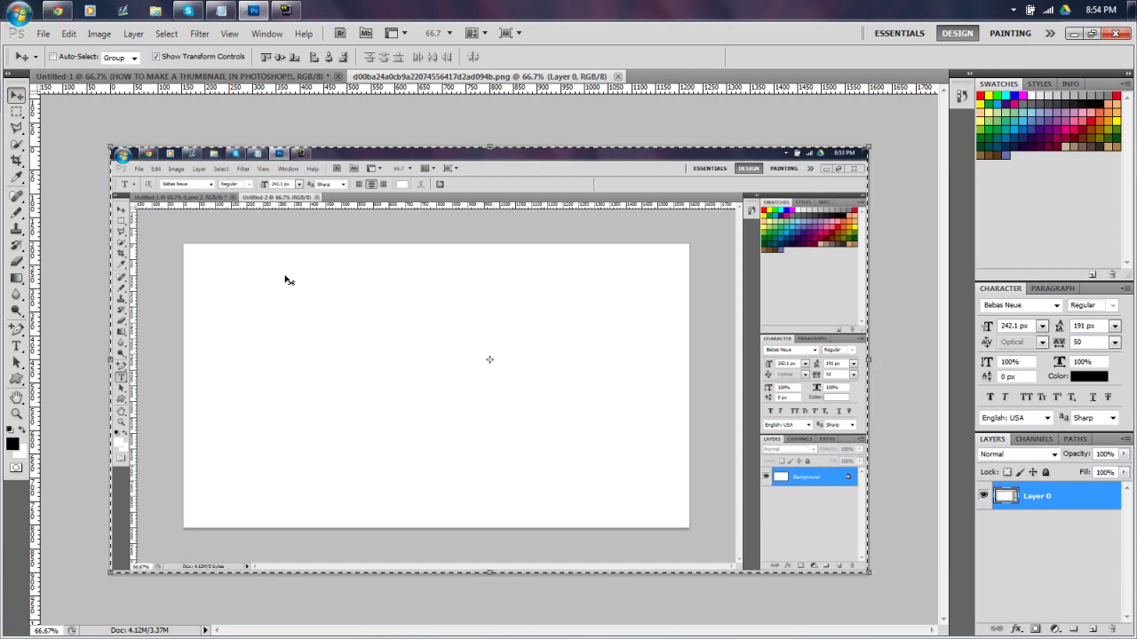
# Marquee-select the whole screenshot image, then switch back to the Untitled-1 thumbnail
pyautogui.click(16, 112)
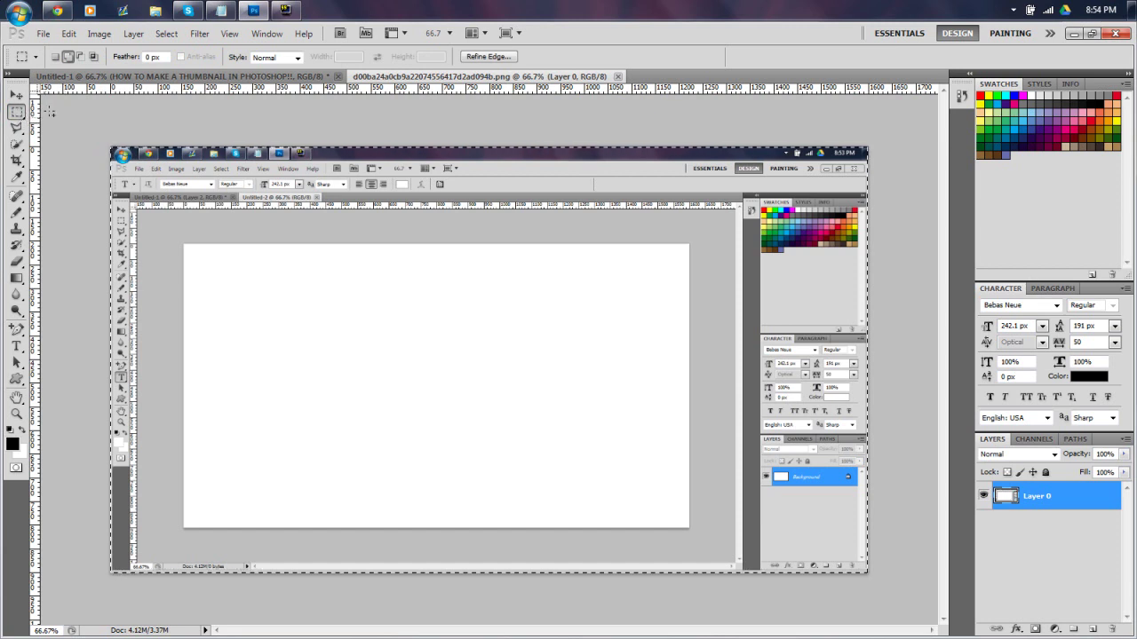
pyautogui.moveTo(111, 147); pyautogui.dragTo(867, 573)
pyautogui.rightClick(587, 419)
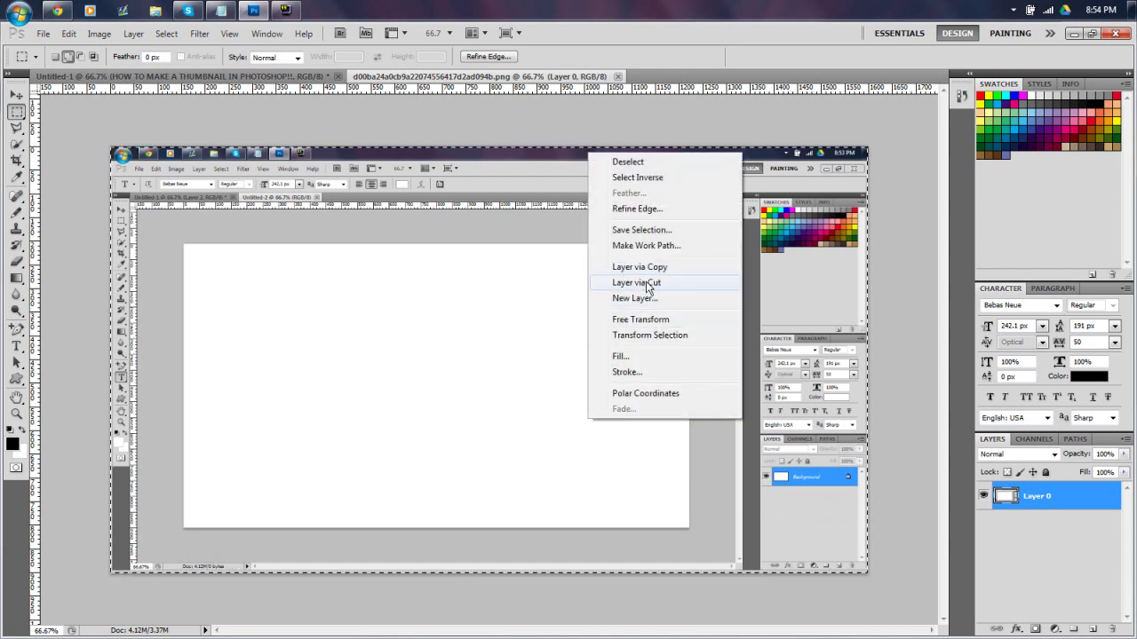
pyautogui.click(886, 284)
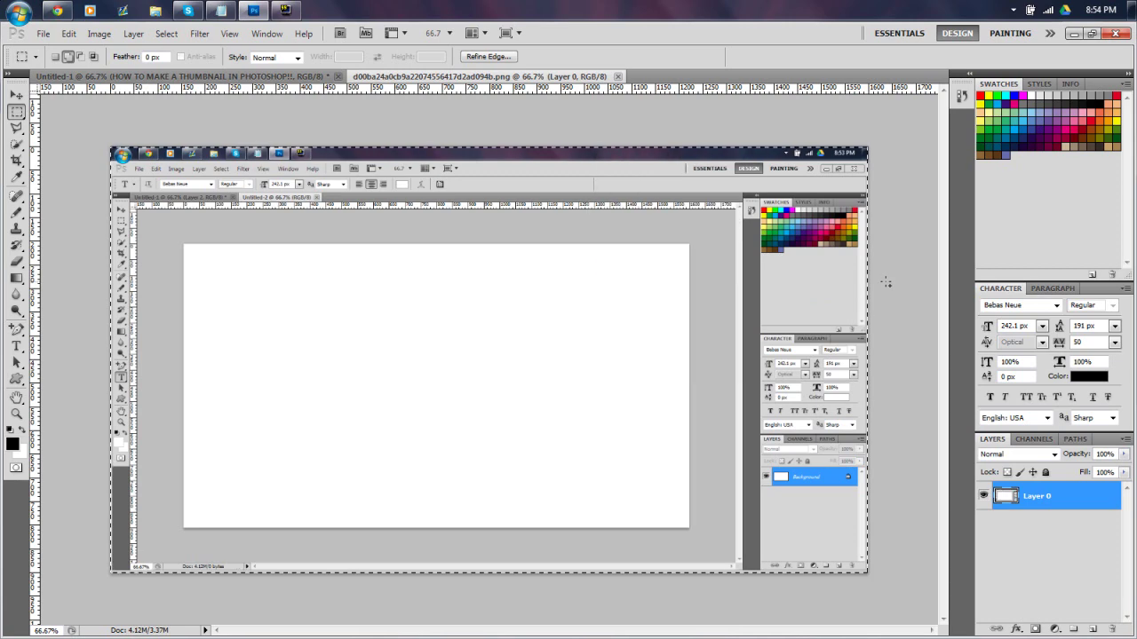
pyautogui.click(243, 77)
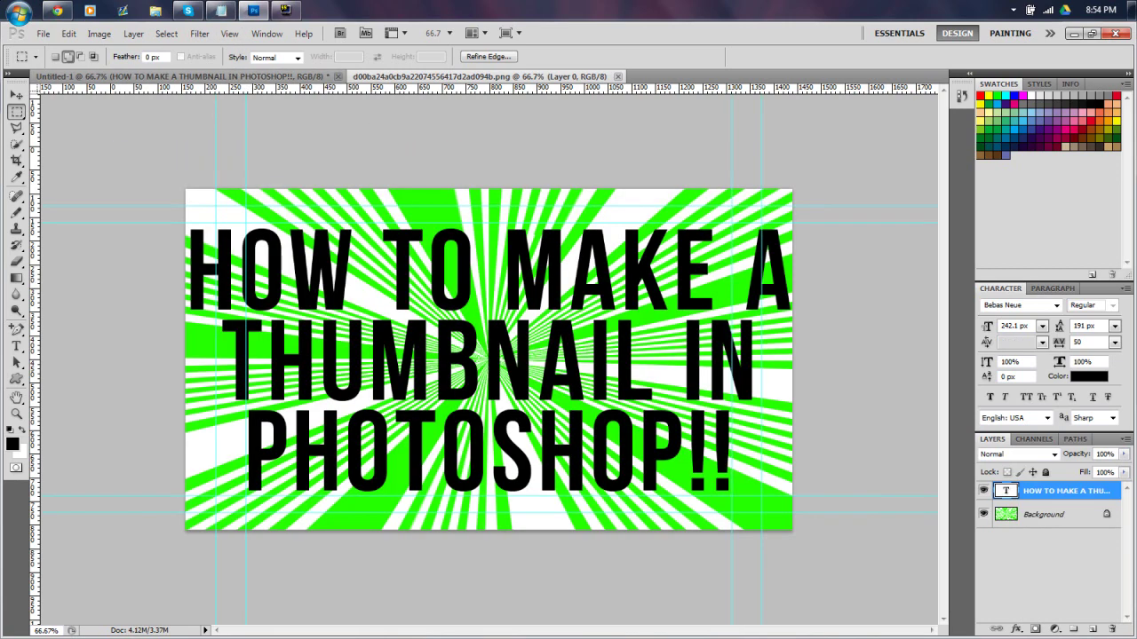
# Paste the screenshot as Layer 1 and Free Transform it to cover the entire canvas
pyautogui.hotkey('ctrl', 'v')
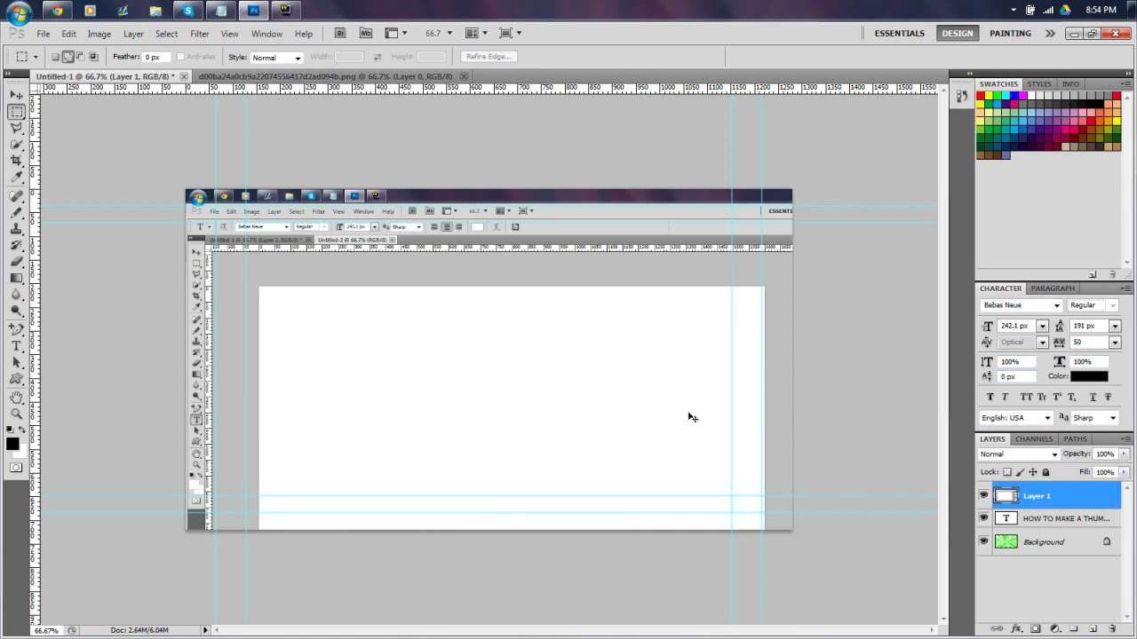
pyautogui.hotkey('ctrl', 't')
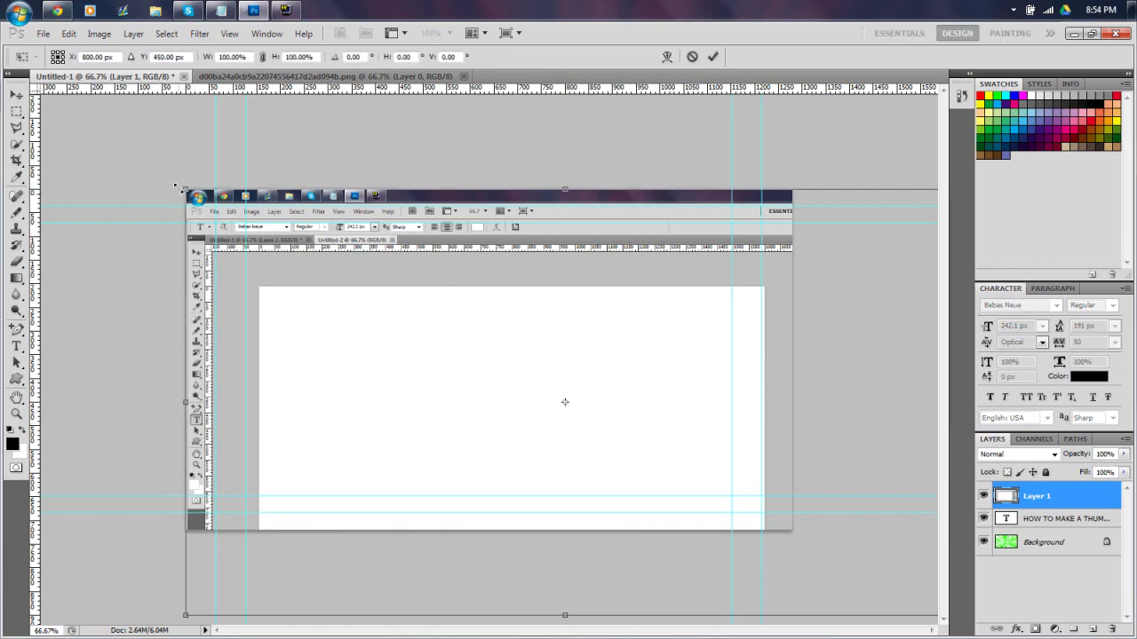
pyautogui.moveTo(178, 189); pyautogui.dragTo(408, 331)
pyautogui.moveTo(455, 454); pyautogui.dragTo(231, 316)
pyautogui.moveTo(595, 423); pyautogui.dragTo(791, 531)
pyautogui.press('Return')
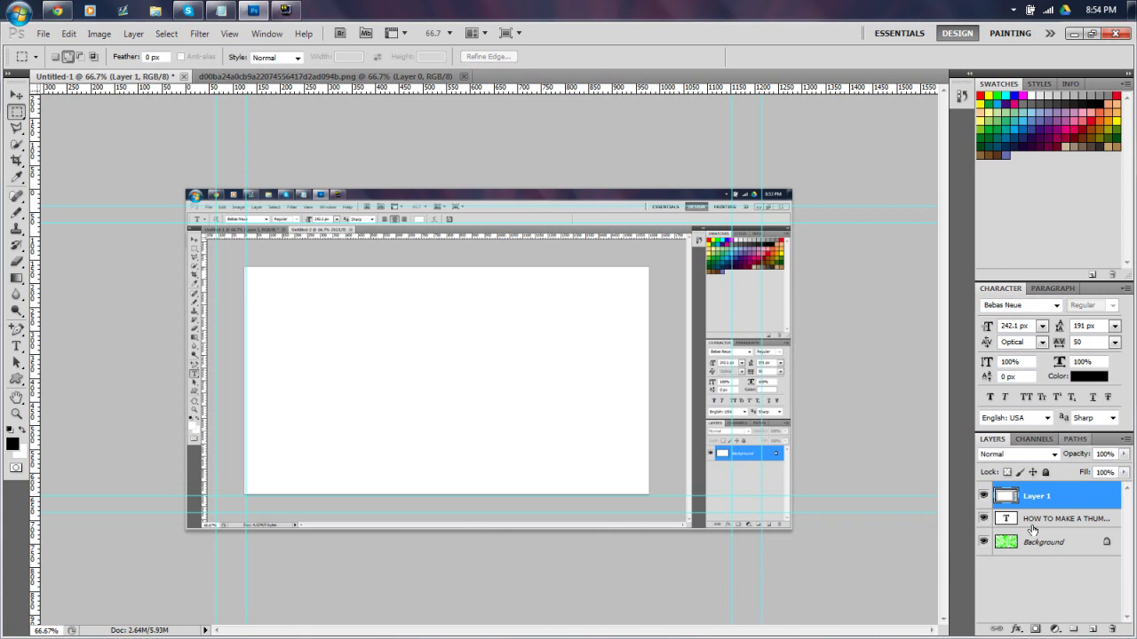
# Move the title text layer above Layer 1 in the Layers panel
pyautogui.moveTo(1032, 526); pyautogui.dragTo(1035, 497)
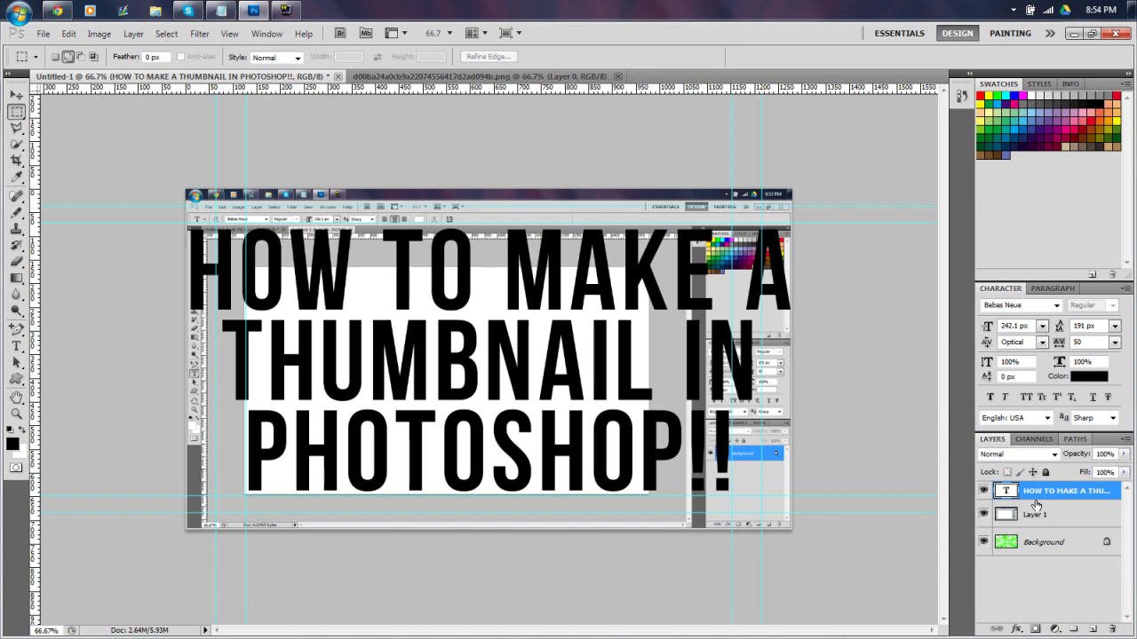